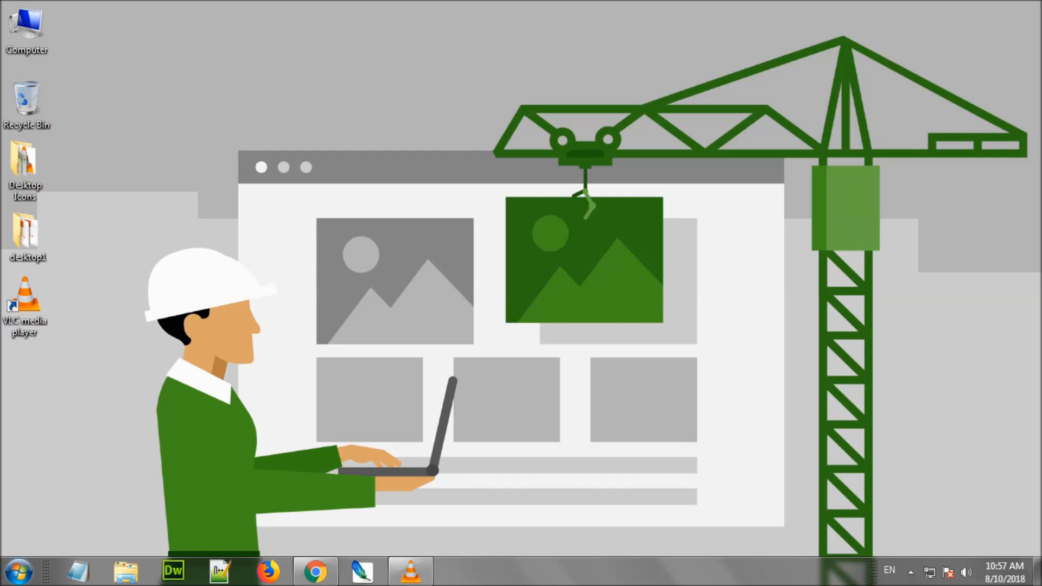
Search Google for 'wordpress' and save the WordPress 4.9.8 zip from wordpress.org to the Desktop
click(315, 570)
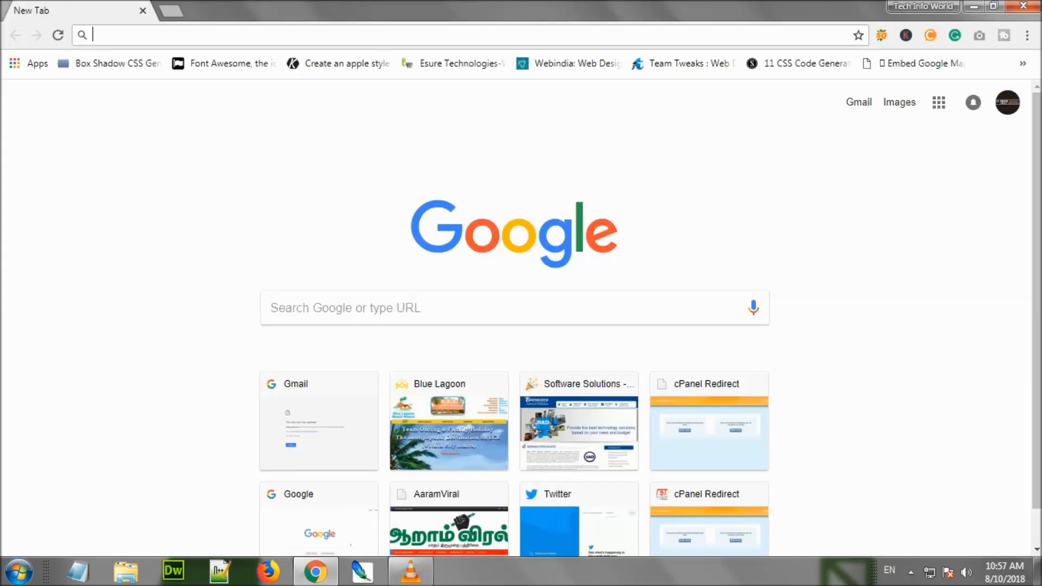
text(wordpress)
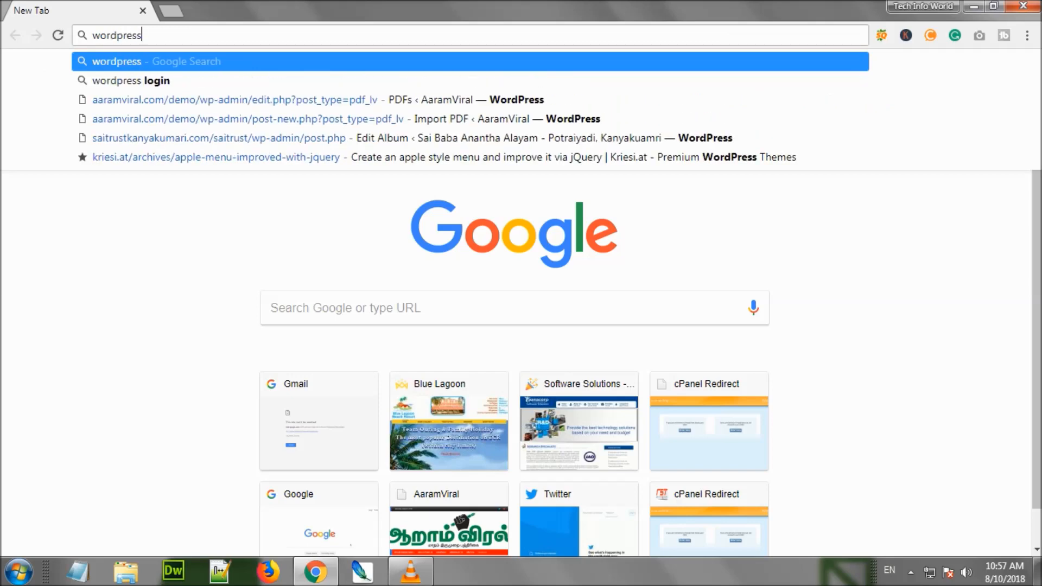
key(Return)
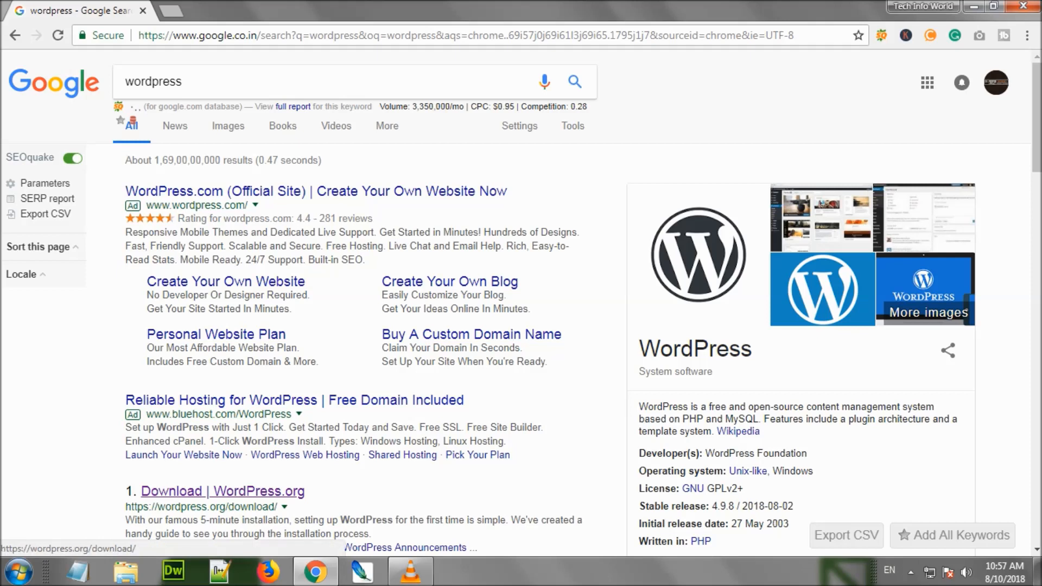
click(223, 491)
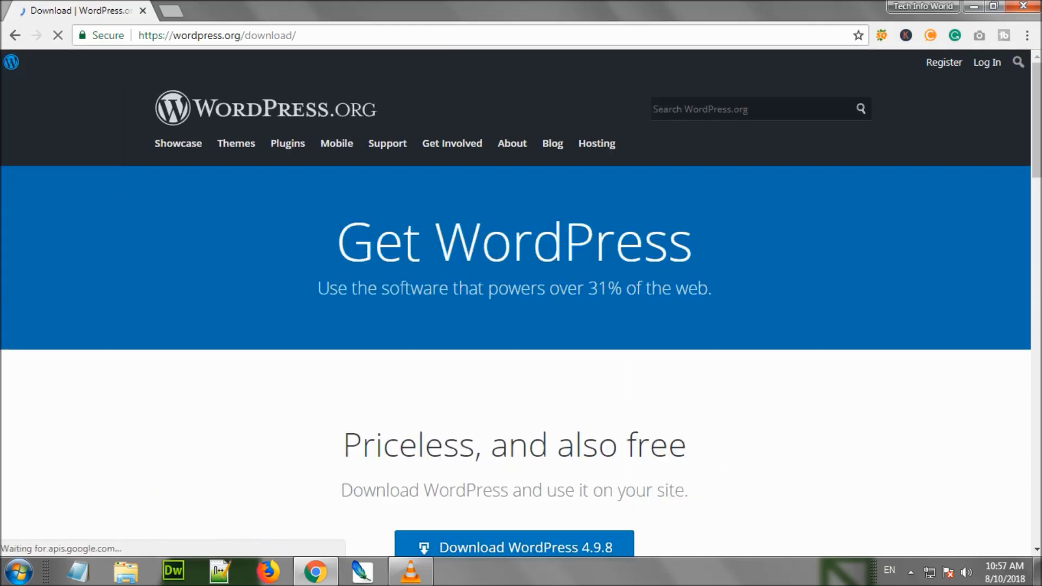
scroll(515, 242, down, 5)
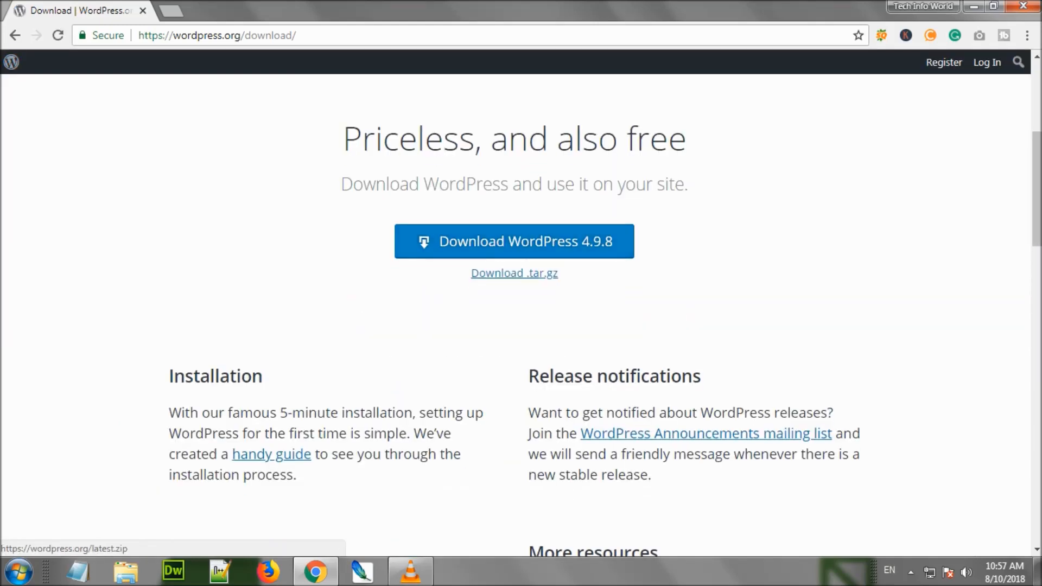
click(514, 242)
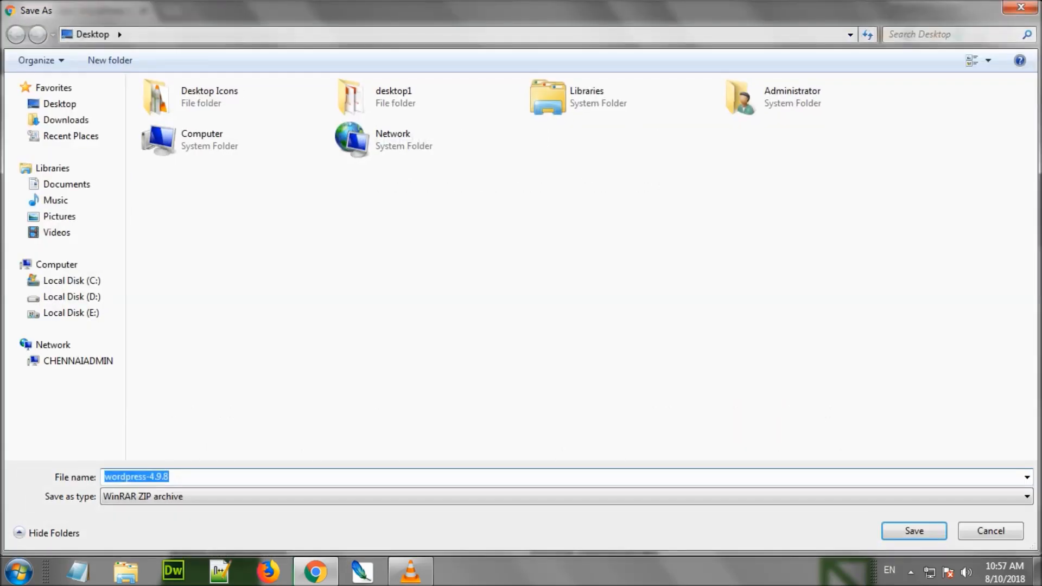
key(Return)
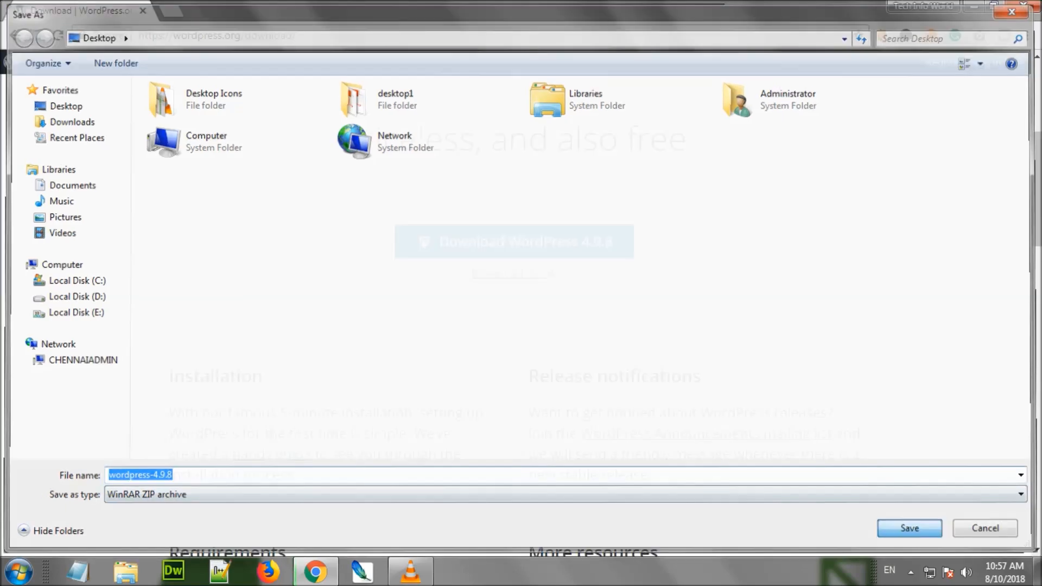
Search Google for 'xampp download' in a new tab
click(169, 11)
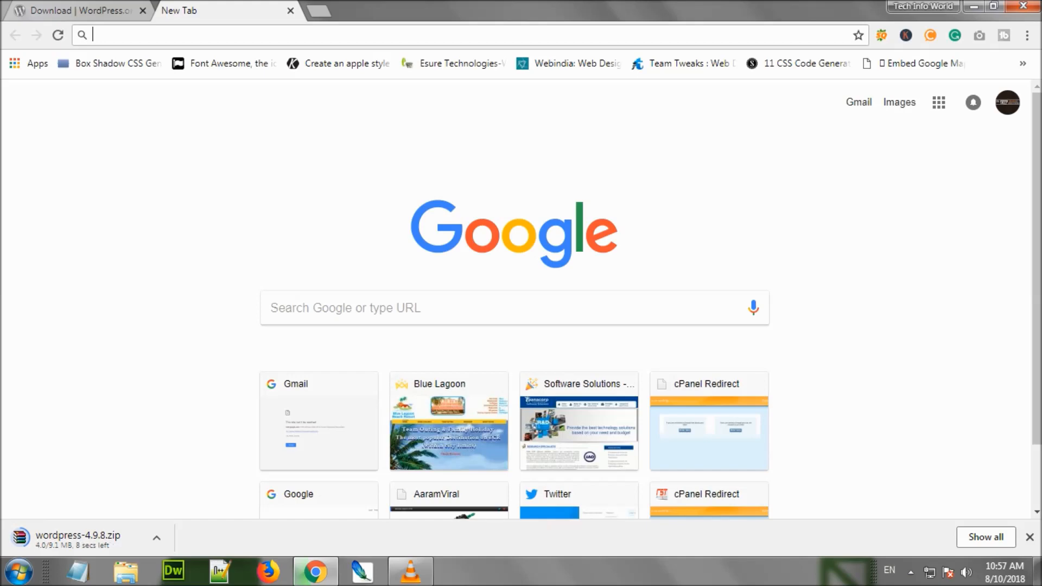
text(xamm)
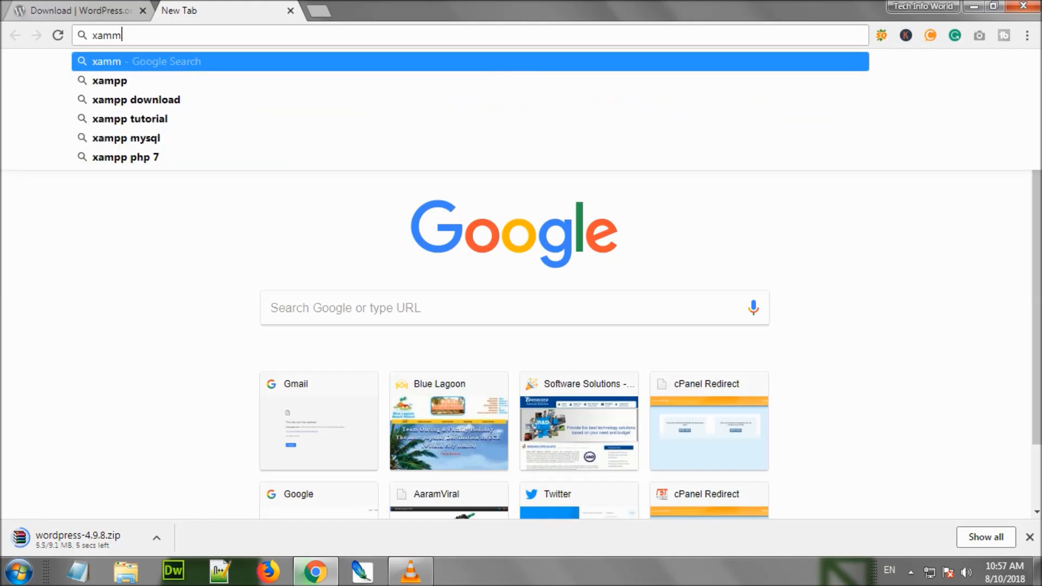
key(Down)
key(Down)
key(Return)
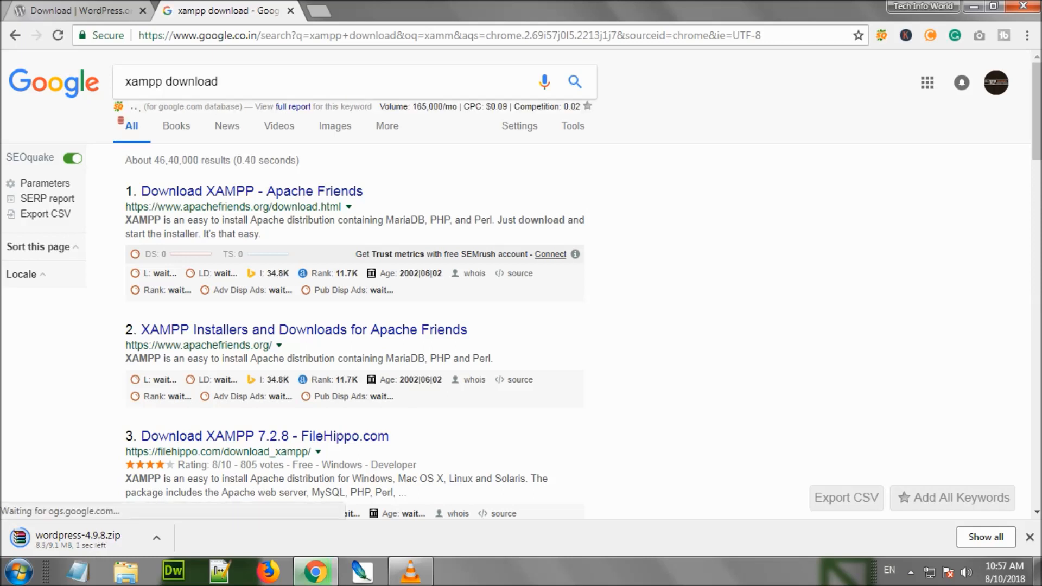
key(super)
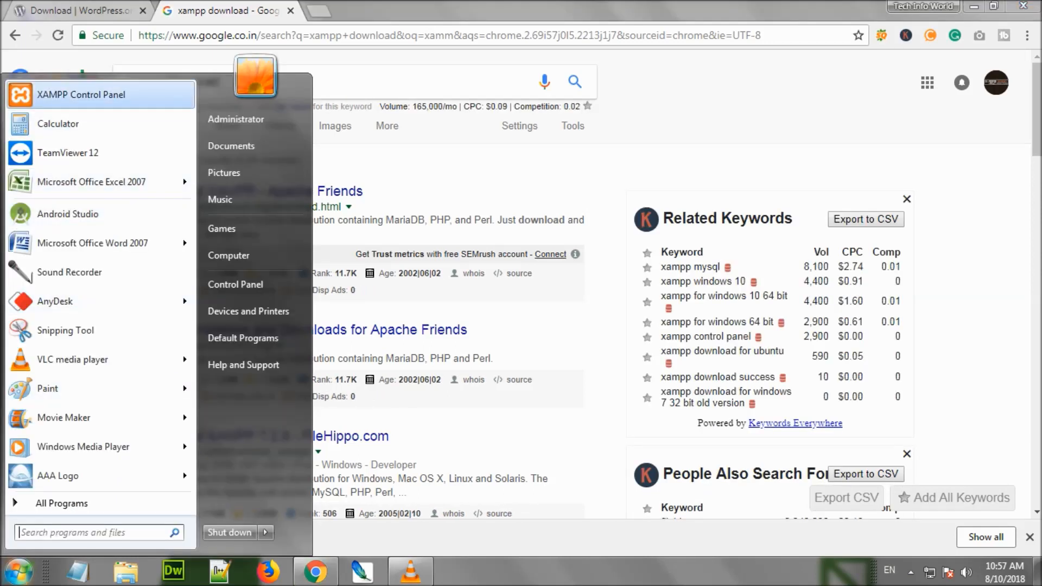
Launch XAMPP Control Panel with Apache and MySQL running, then close it and return to the WordPress page
click(100, 95)
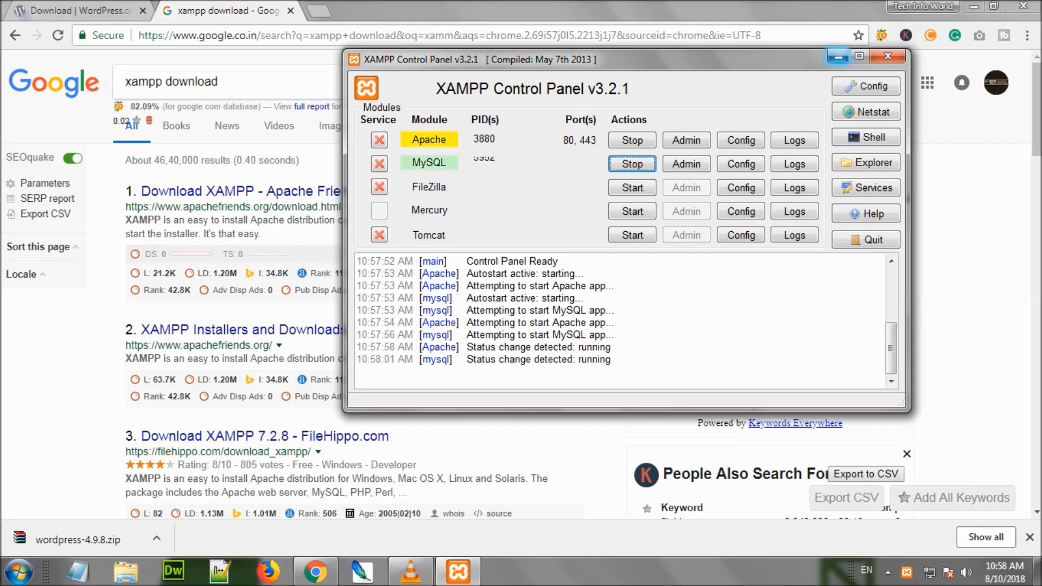
click(888, 56)
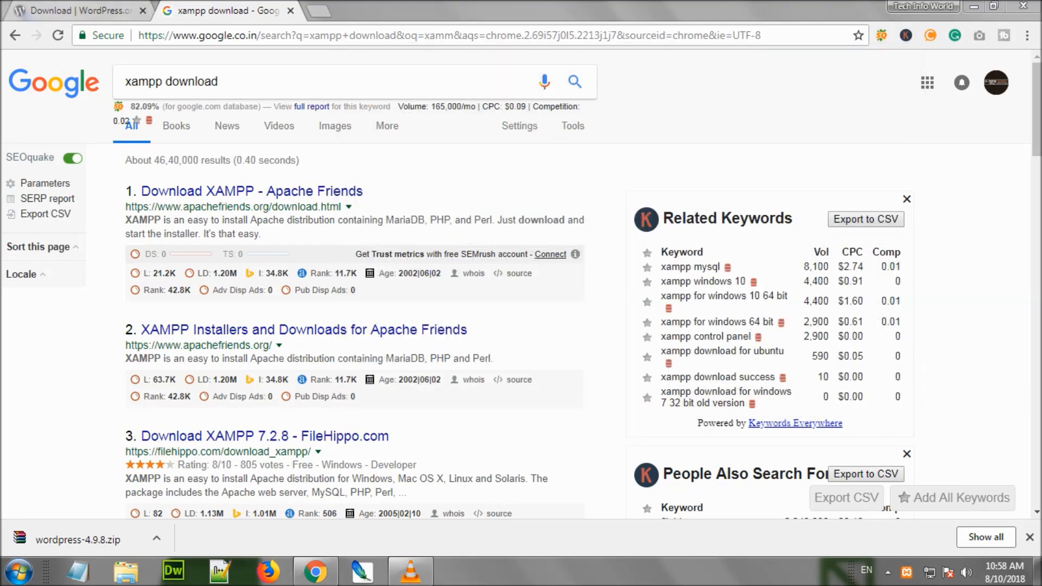
click(76, 11)
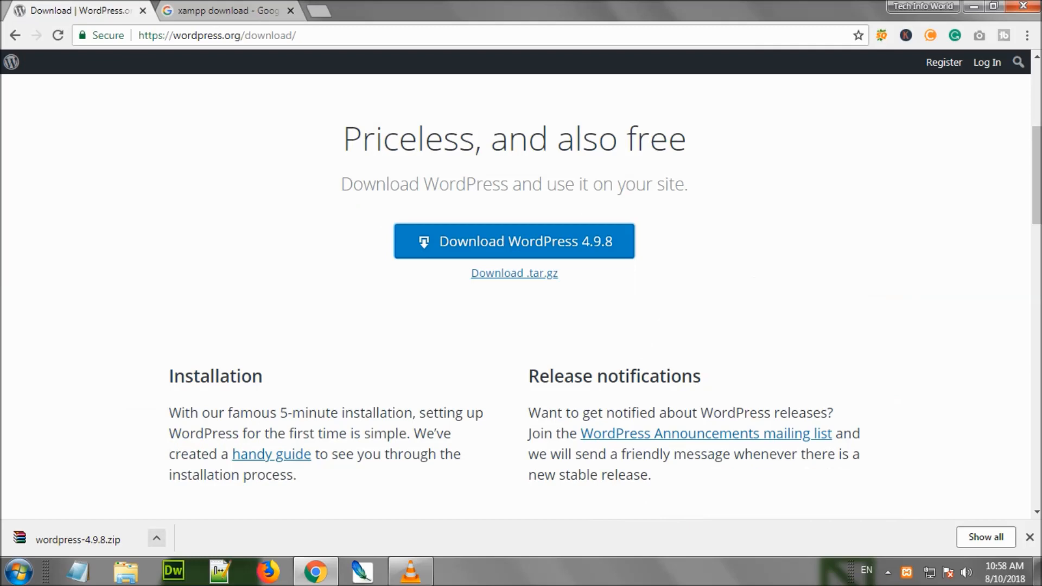
Minimize the browser and refresh the desktop to locate the wordpress-4.9.8 archive
click(974, 7)
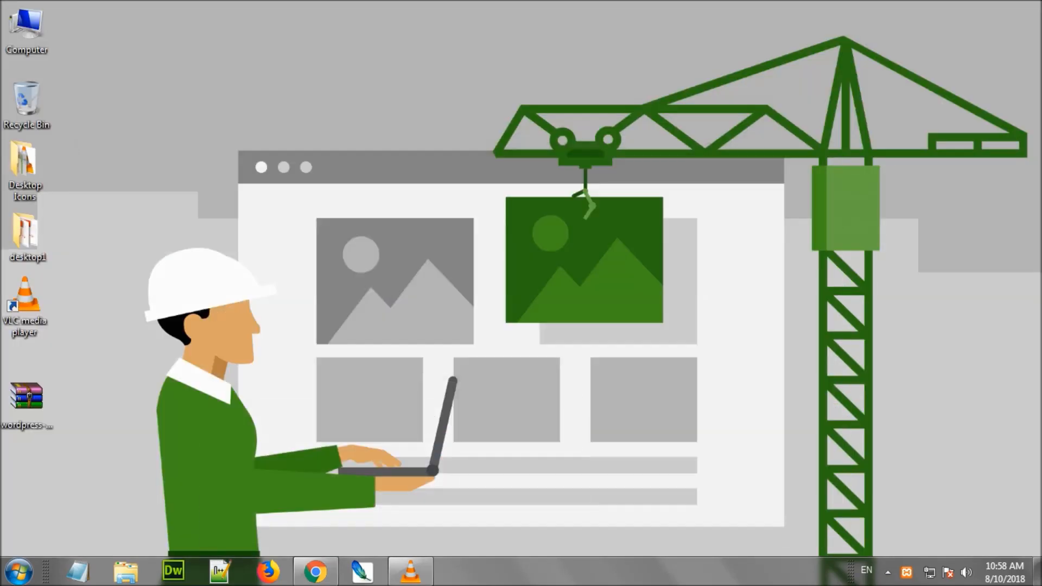
right_click(182, 129)
click(245, 171)
right_click(233, 98)
click(280, 140)
click(27, 401)
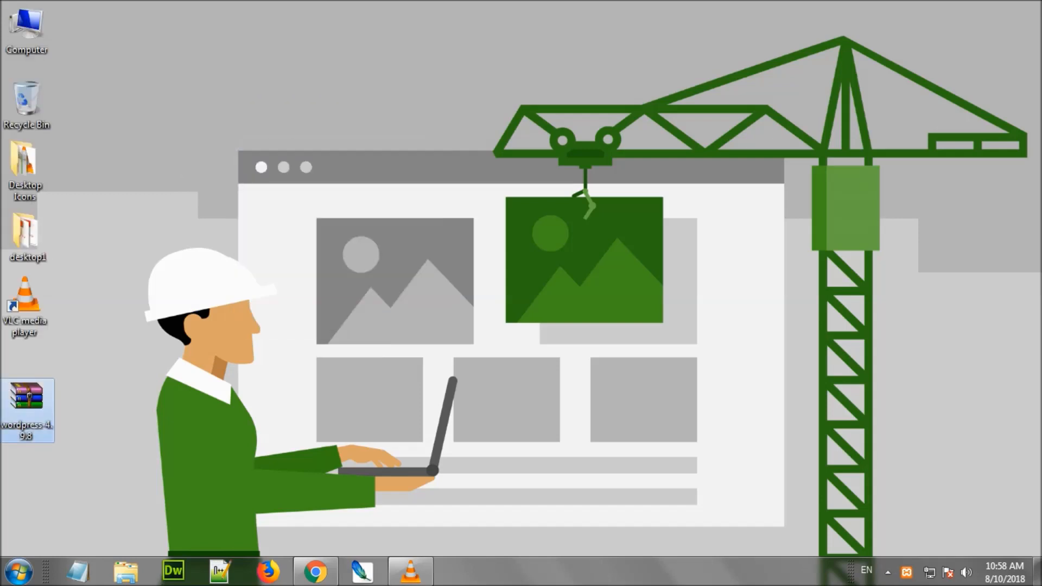
right_click(144, 147)
click(174, 194)
Browse to C:\xampp\htdocs in Windows Explorer
double_click(27, 30)
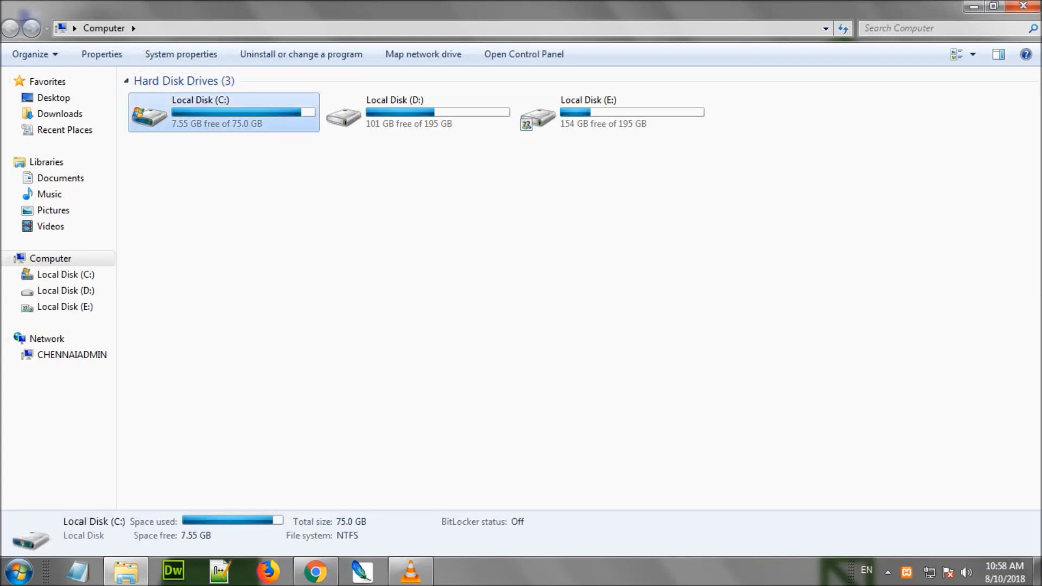
double_click(228, 124)
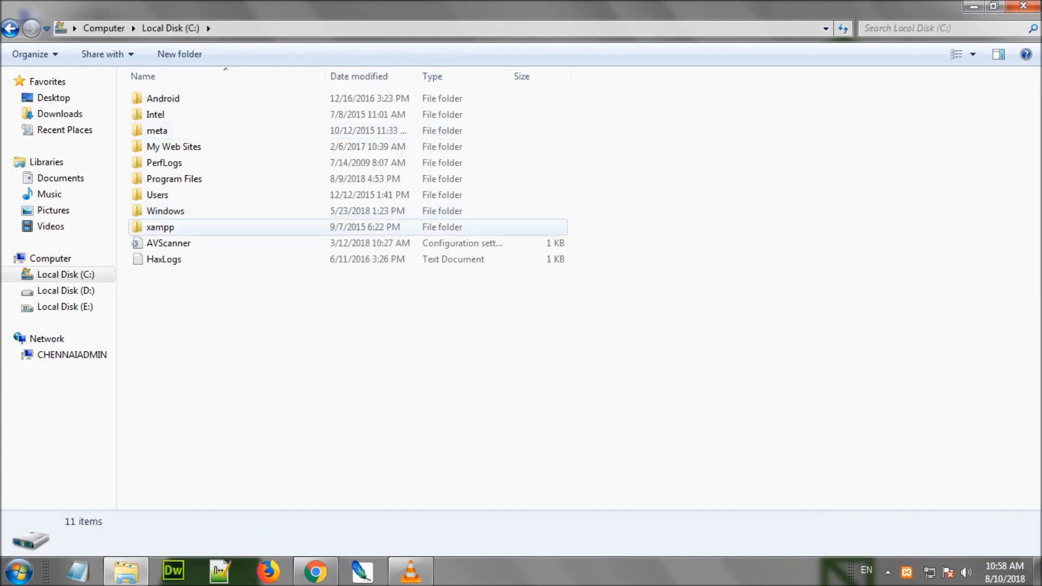
double_click(160, 227)
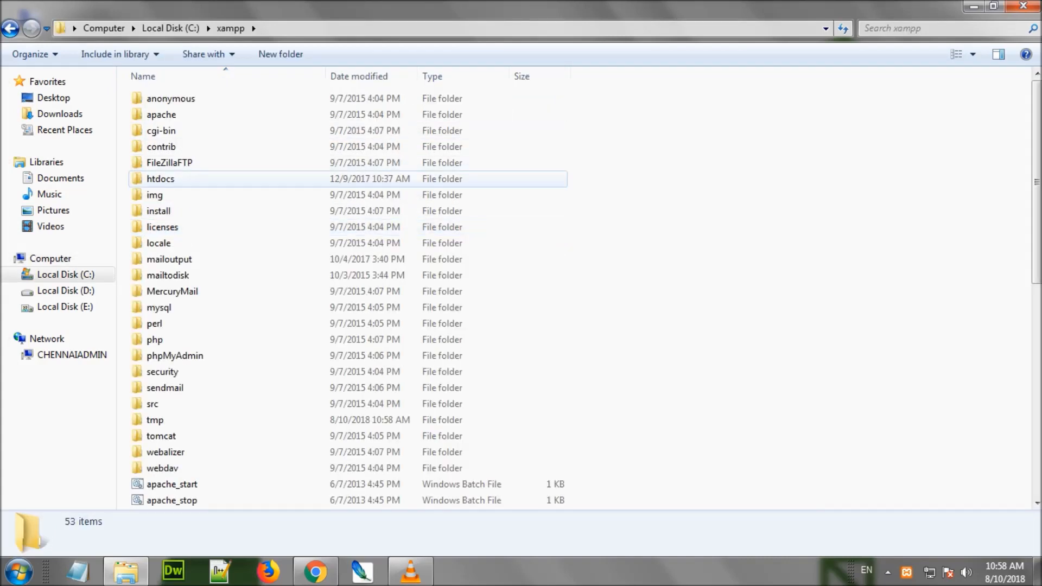
double_click(161, 178)
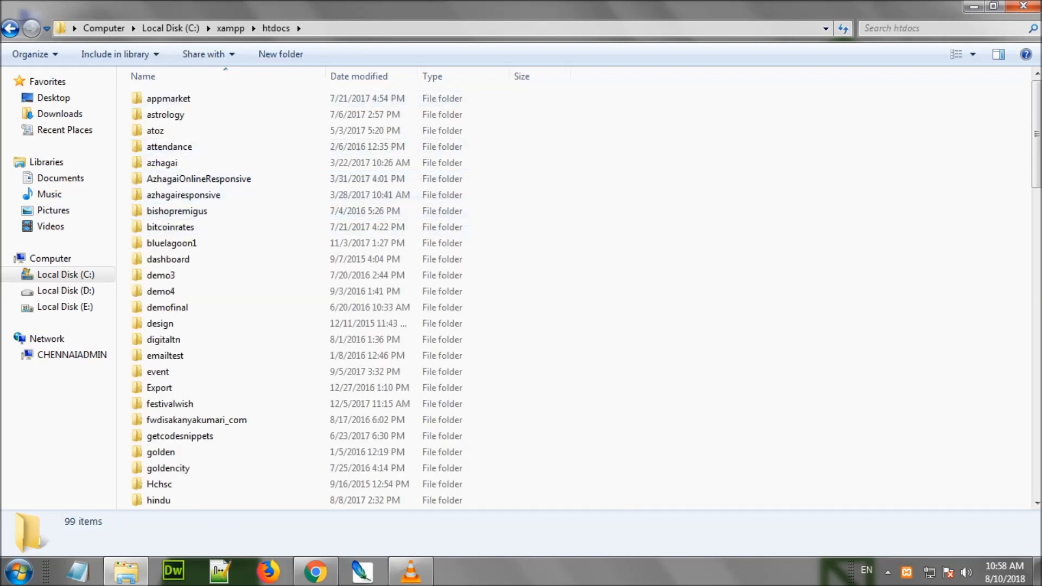
Create a new folder named wordpress-blog in htdocs and open it
right_click(640, 151)
mouse_move(651, 330)
click(451, 333)
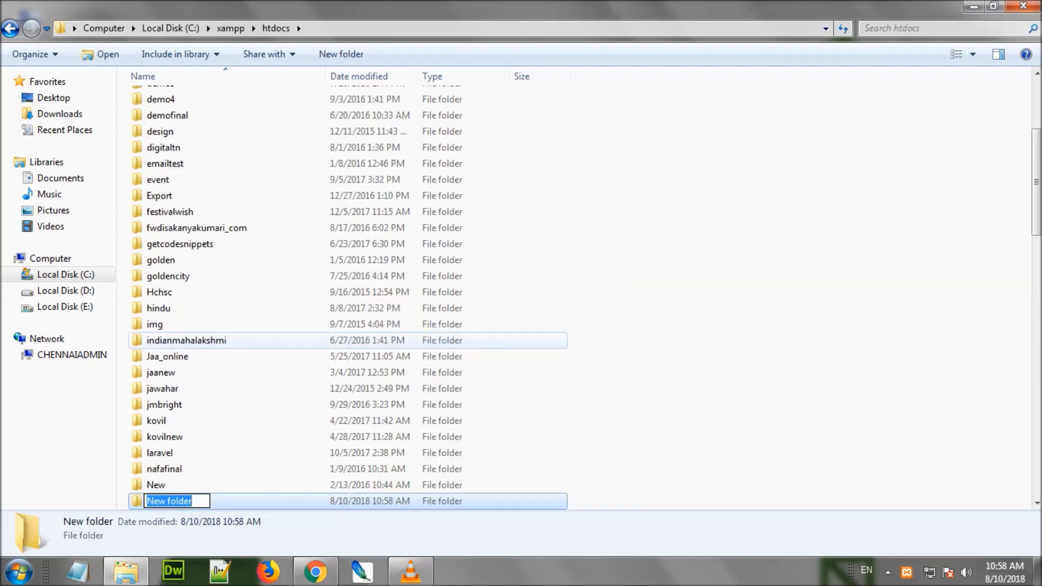
text(wor)
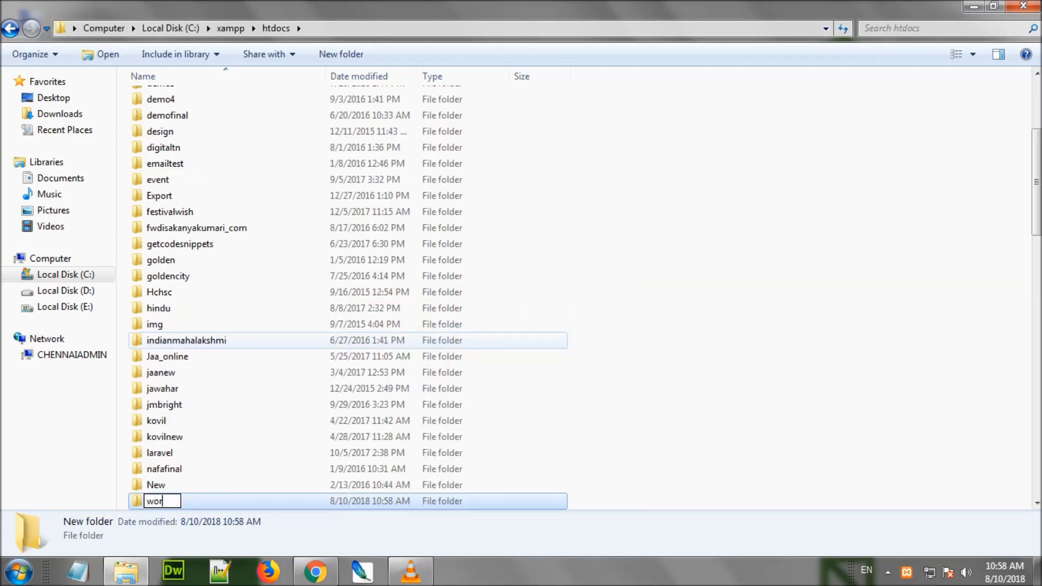
text(dpress-blog)
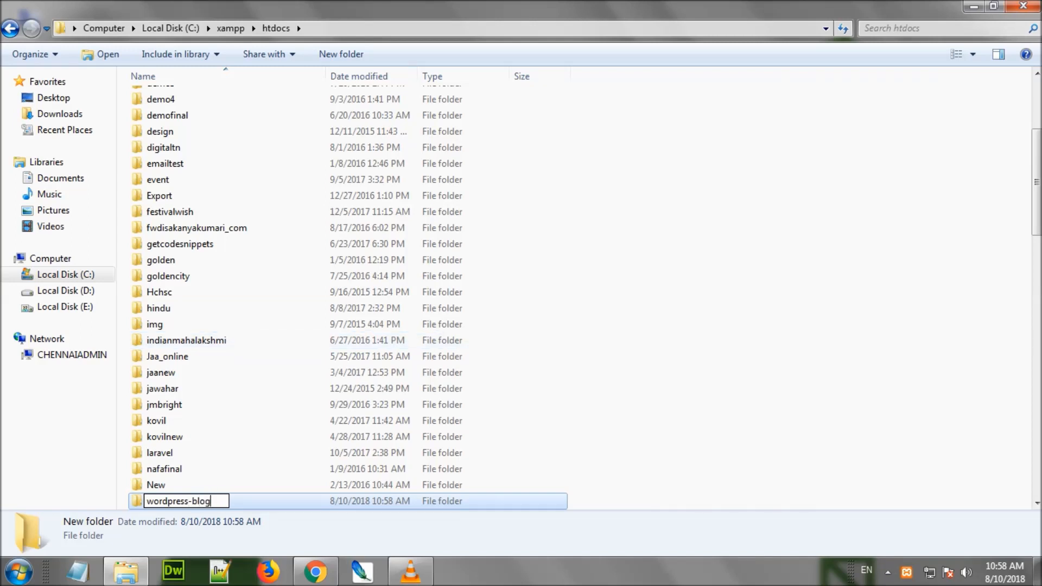
key(Return)
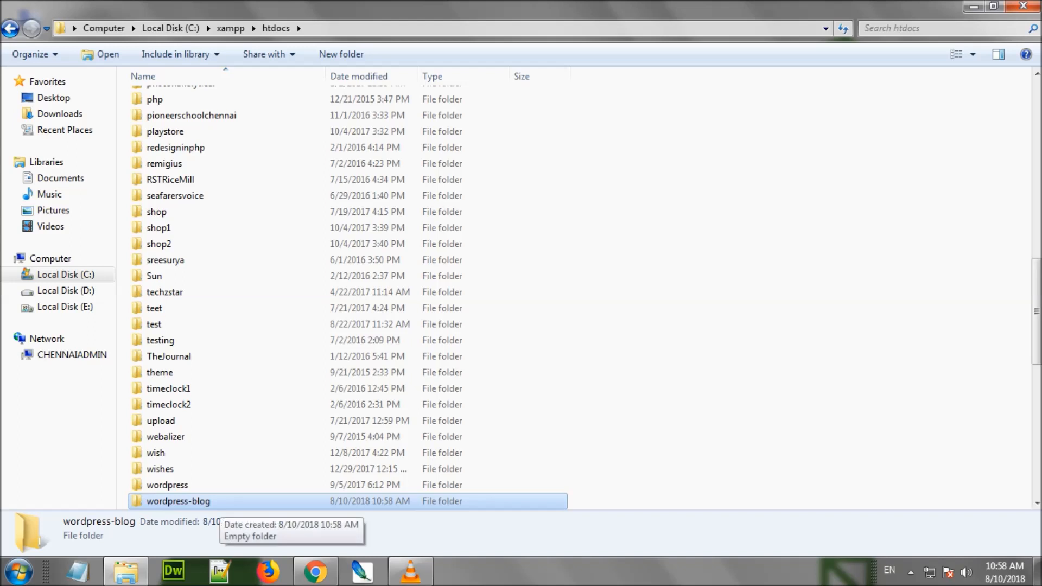
key(Return)
Copy the wordpress-4.9.8 archive from the desktop into the wordpress-blog folder
click(126, 571)
right_click(35, 400)
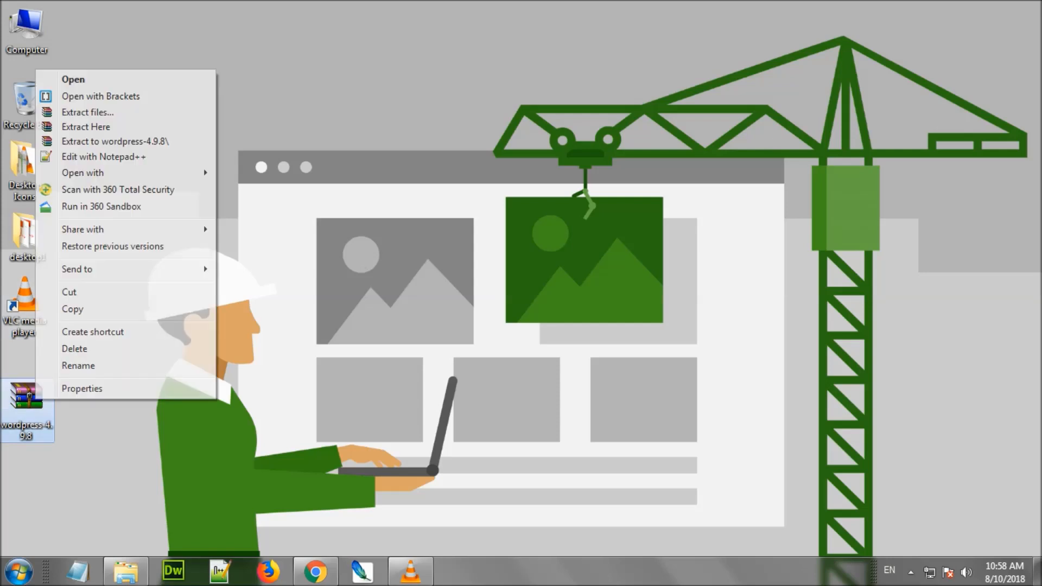
click(72, 309)
click(126, 572)
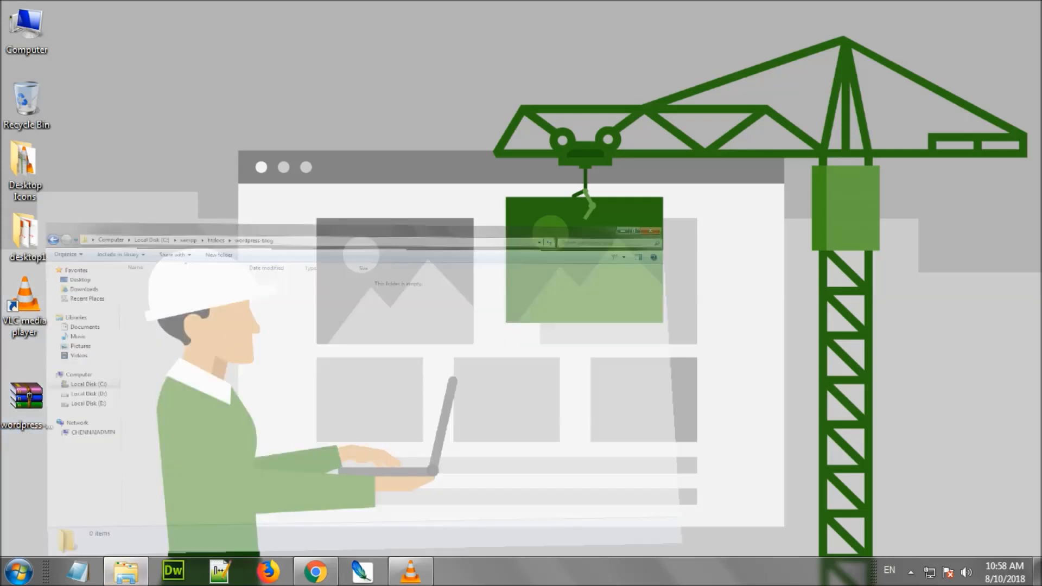
right_click(215, 163)
click(251, 270)
Extract the archive and paste all inner WordPress files directly into wordpress-blog
right_click(190, 100)
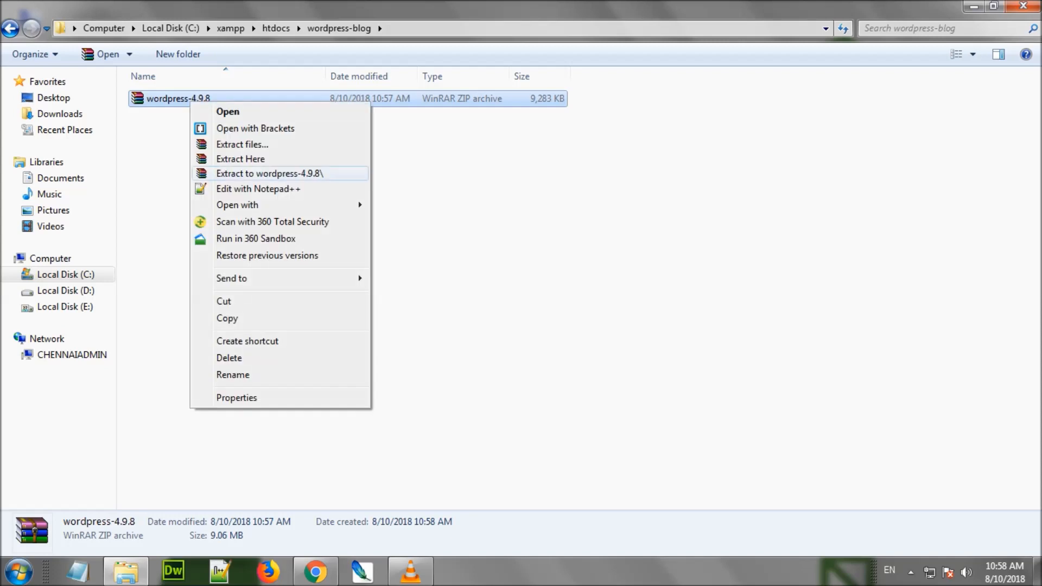
click(244, 174)
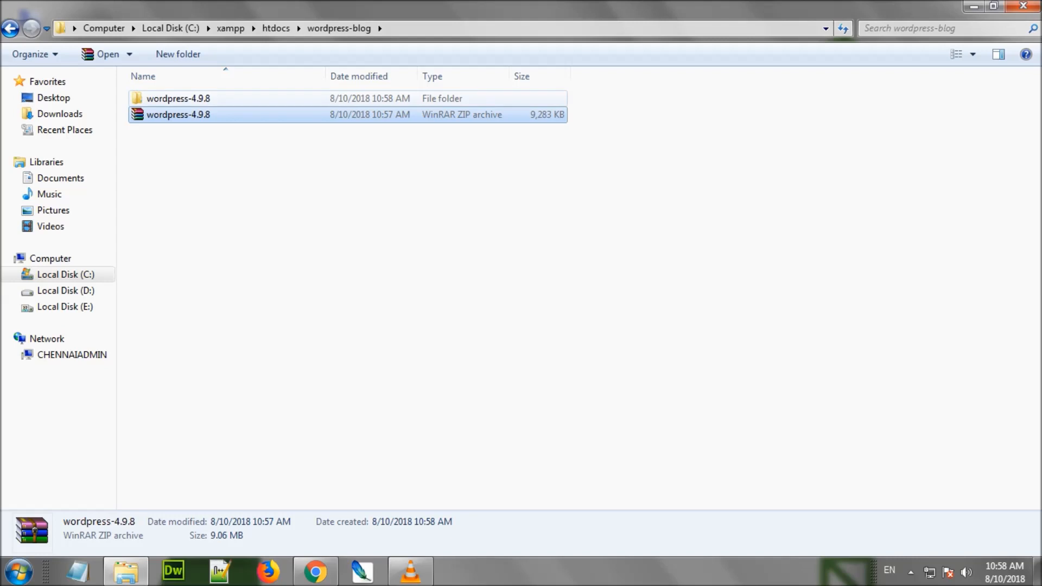
double_click(179, 98)
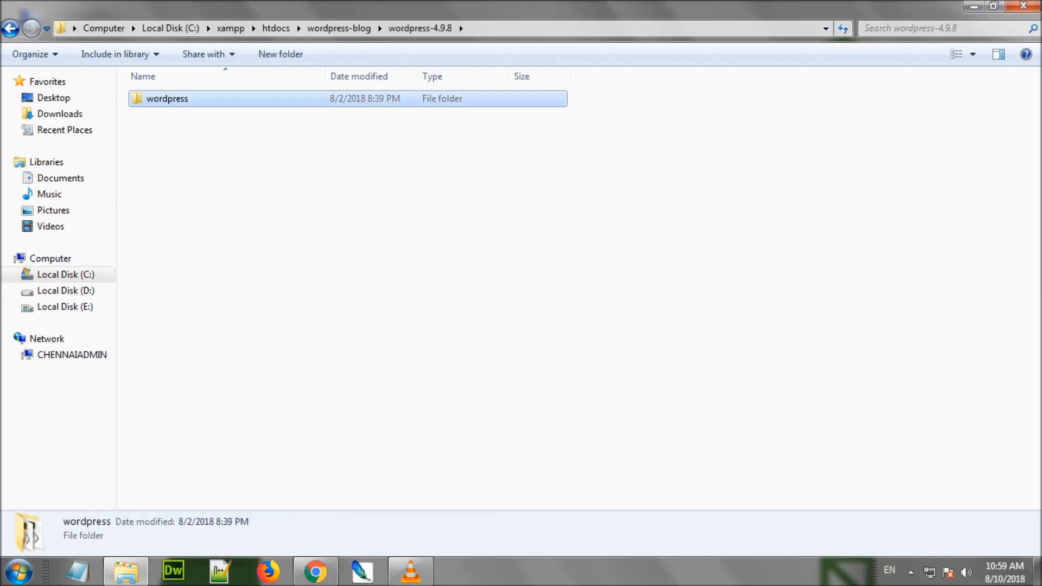
key(Return)
drag(255, 424, 153, 99)
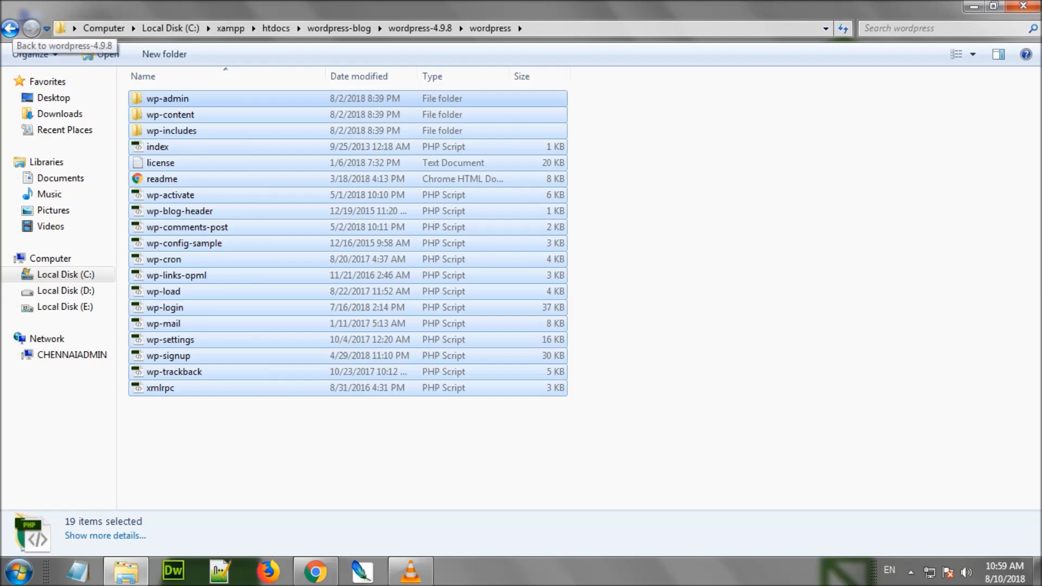
click(10, 28)
click(9, 28)
key(ctrl+v)
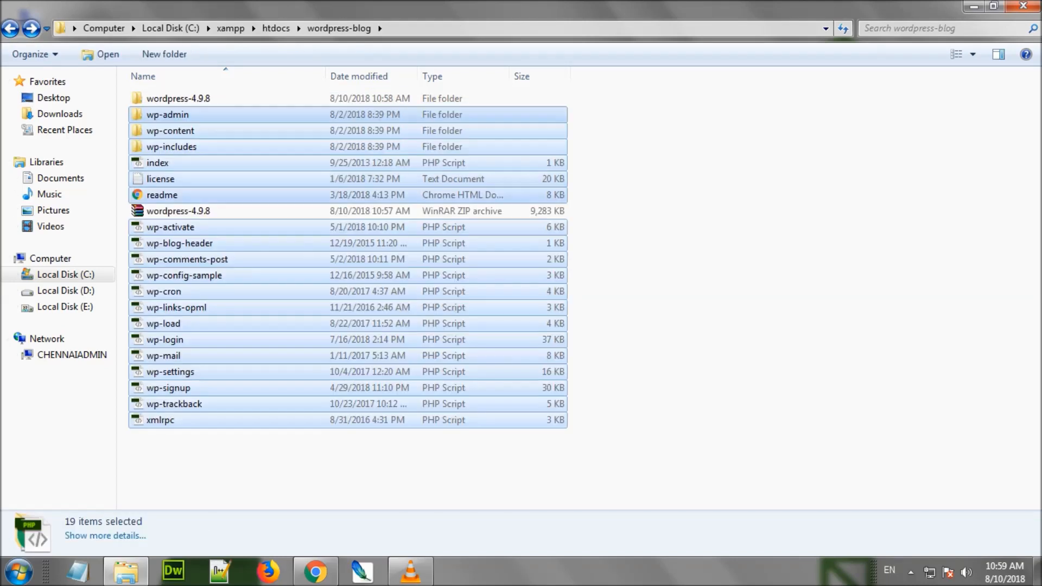
Delete the leftover wordpress-4.9.8 folder and zip archive from wordpress-blog
click(185, 99)
key(Delete)
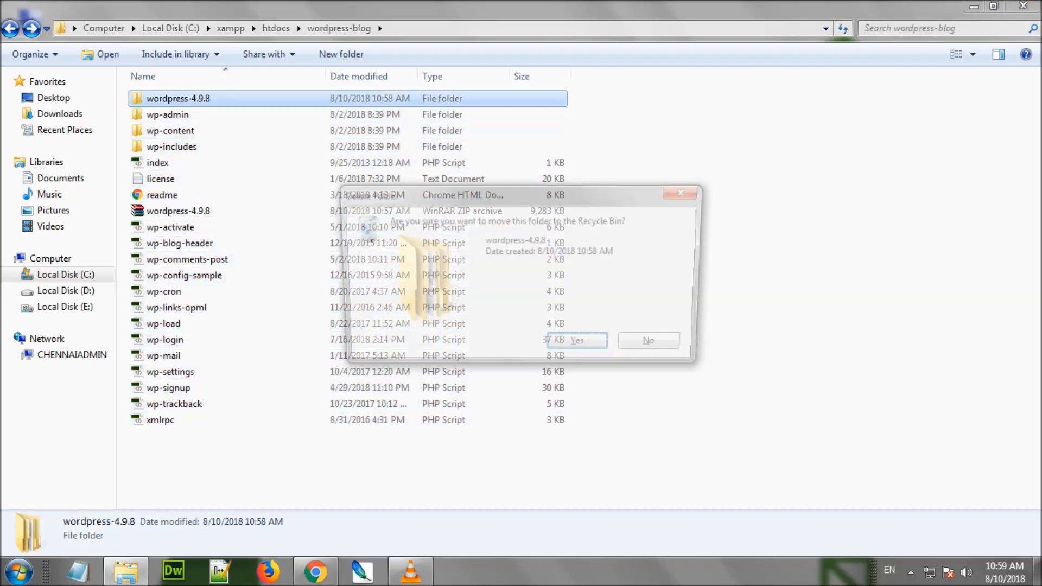
key(Return)
click(245, 196)
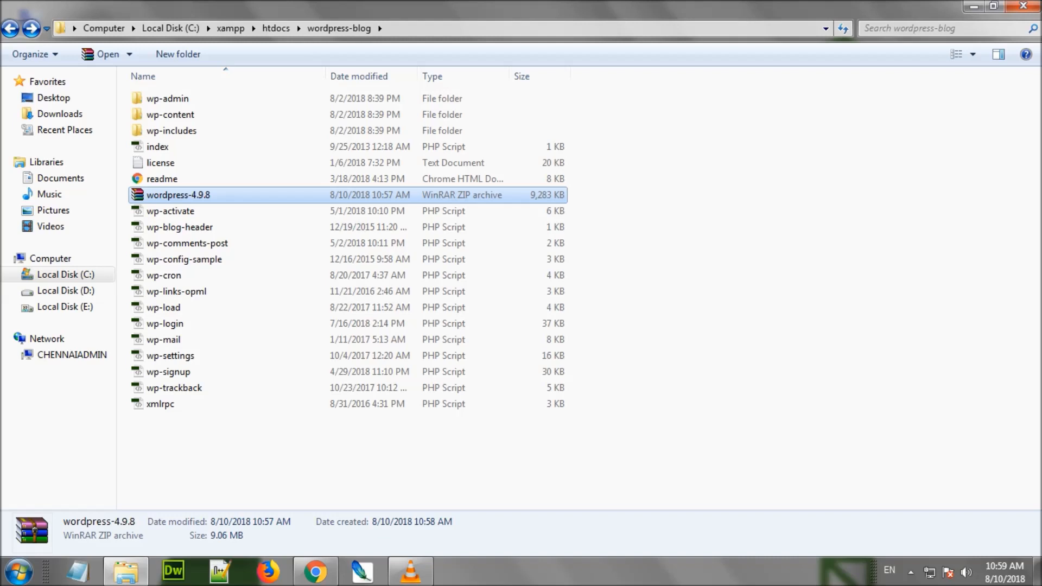
key(Delete)
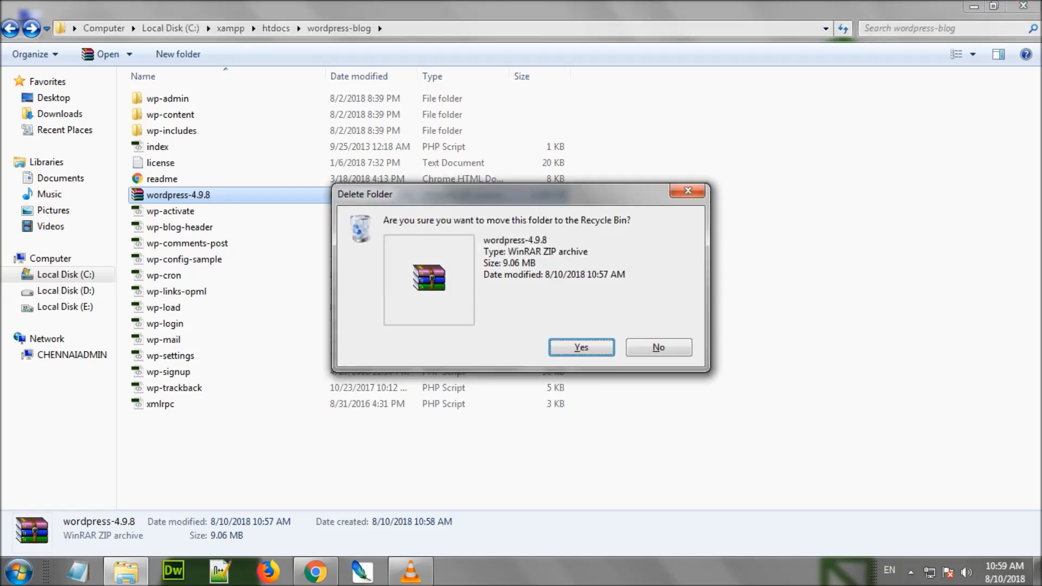
key(Return)
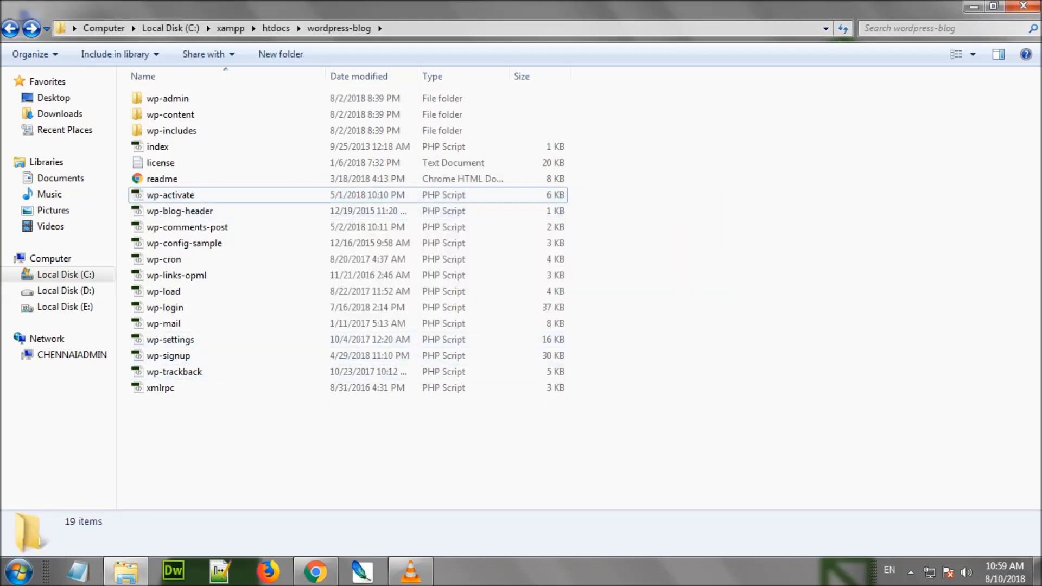
mouse_move(316, 572)
click(314, 489)
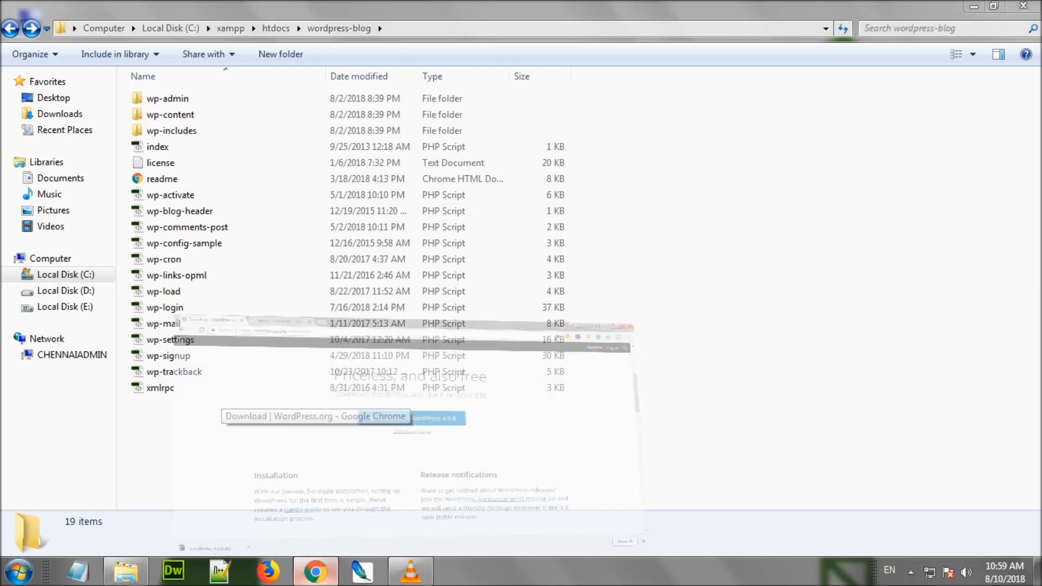
Load localhost/phpmyadmin in a new Chrome tab
key(ctrl+t)
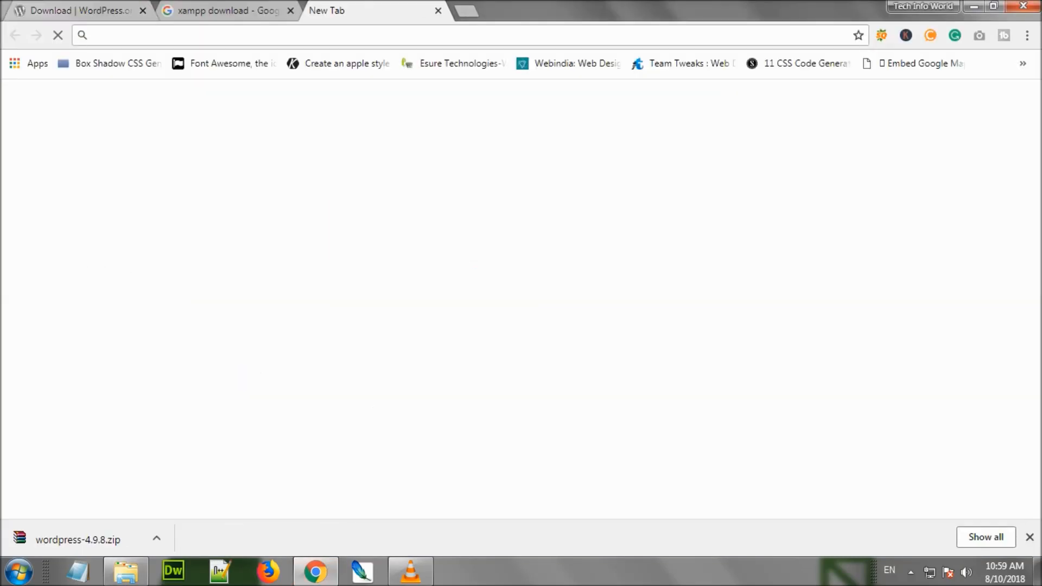
text(loca)
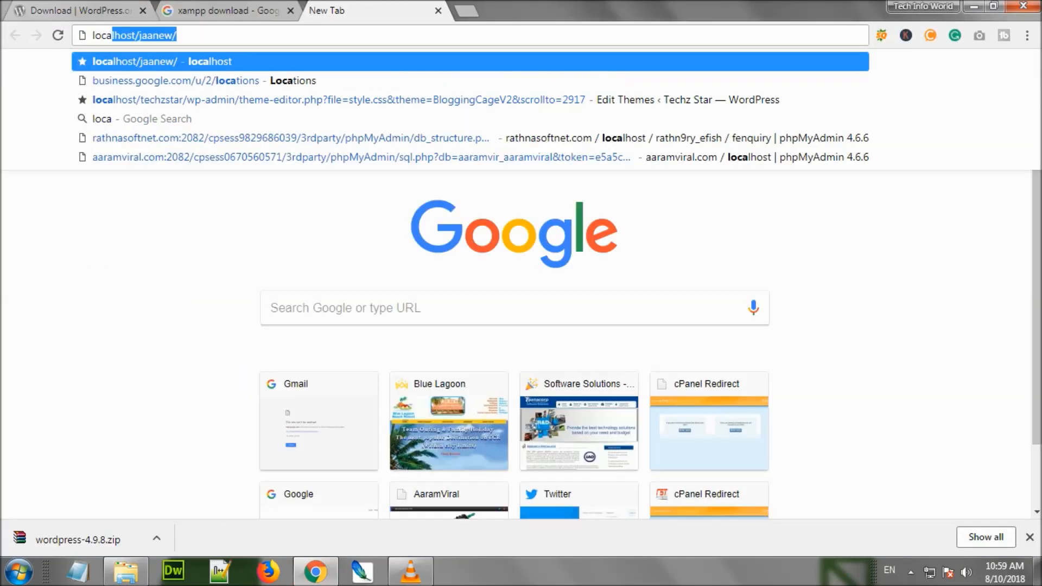
text(lhost)
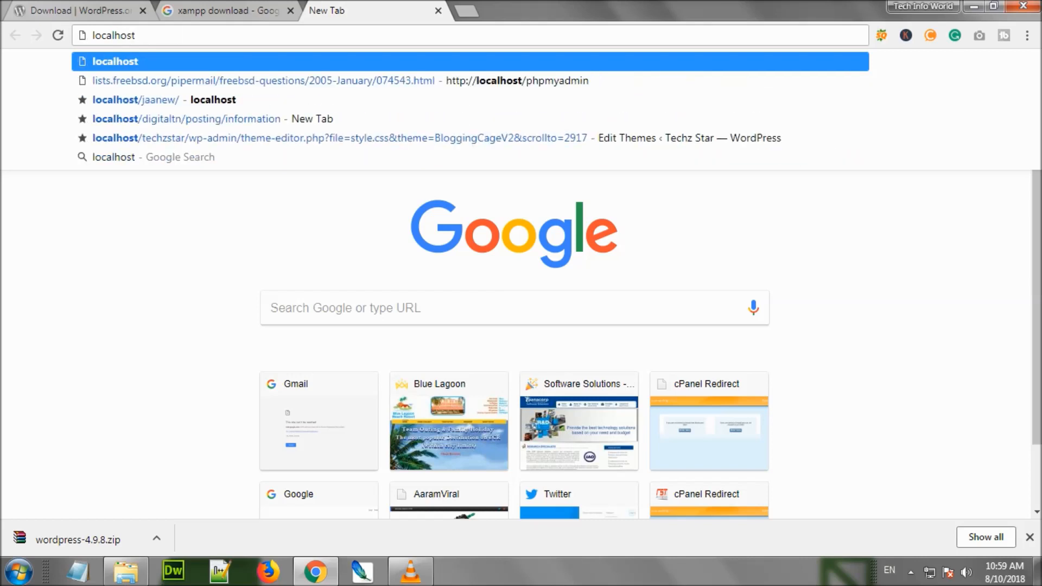
text(/phpmyadmin)
key(Return)
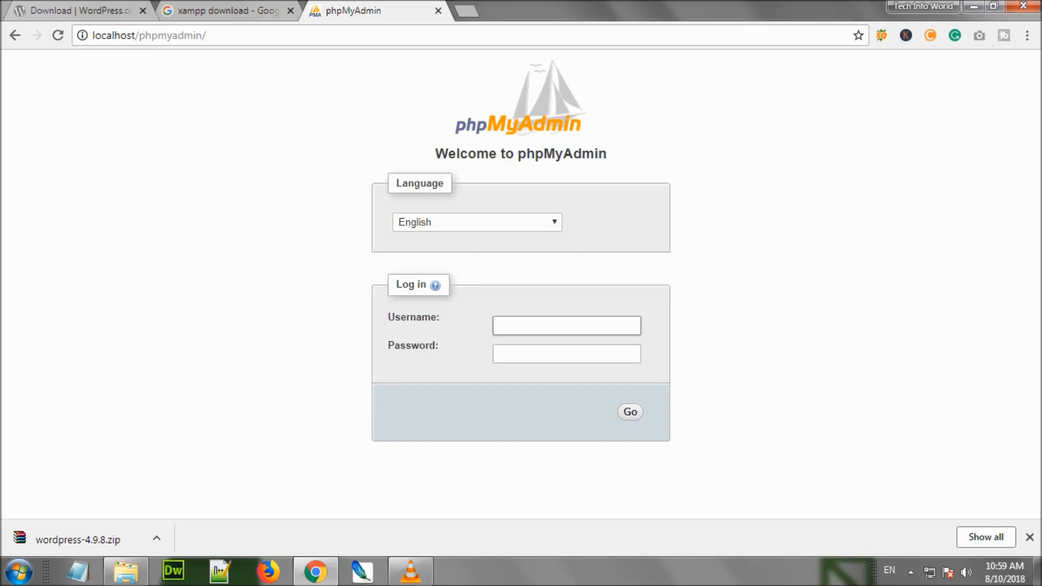
Log in to phpMyAdmin with the root username
text(oot)
key(Return)
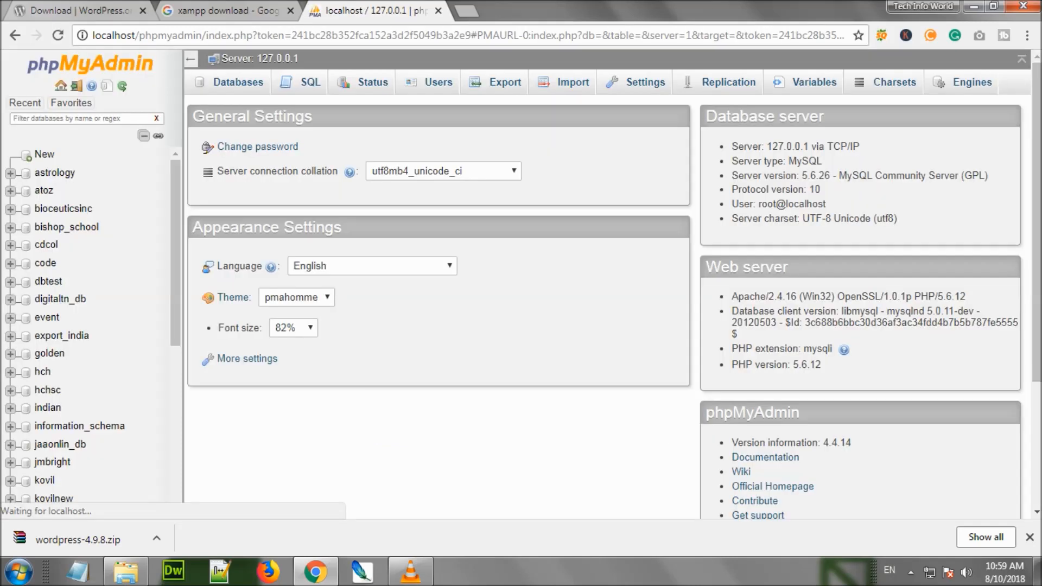
scroll(87, 325, down, 3)
scroll(87, 326, up, 3)
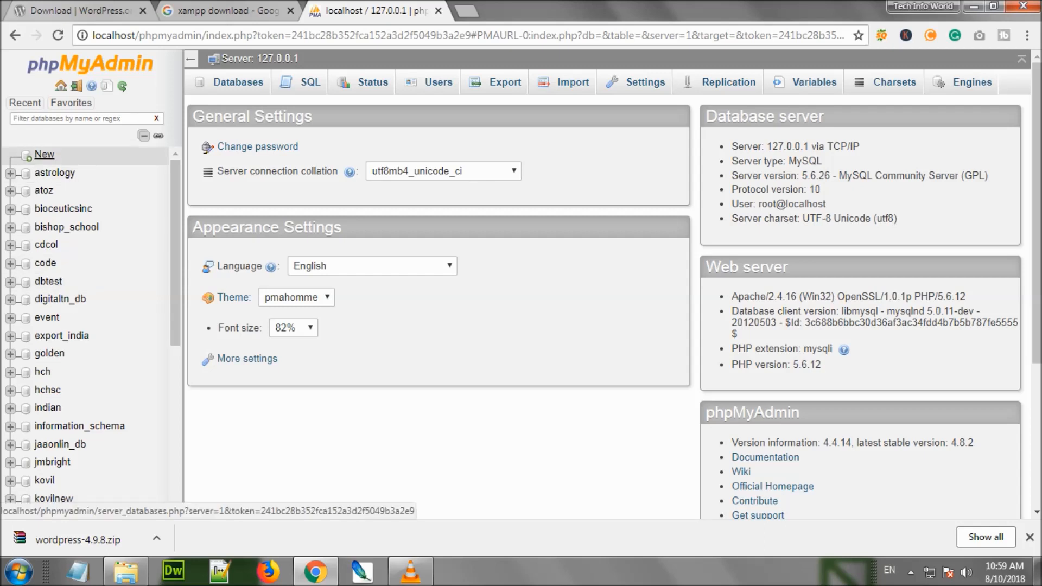
Create a new database named wordpress_blog
click(45, 154)
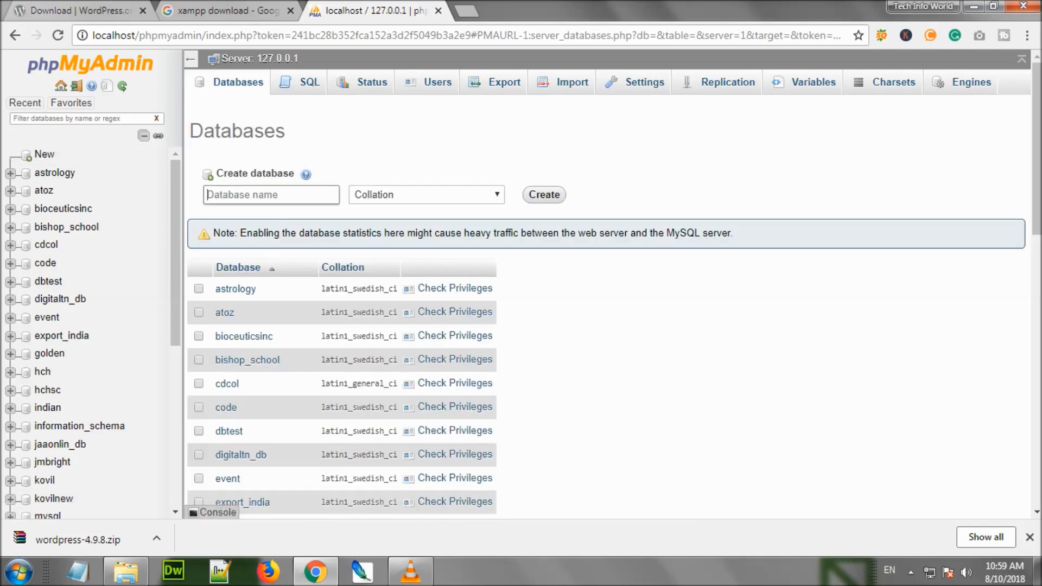
text(wordpress_blog)
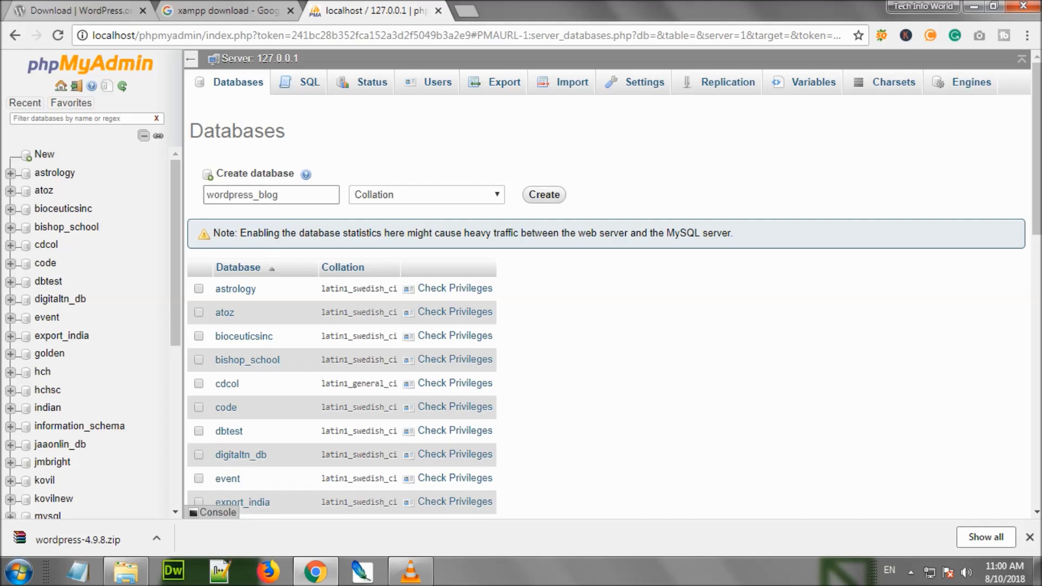
key(Return)
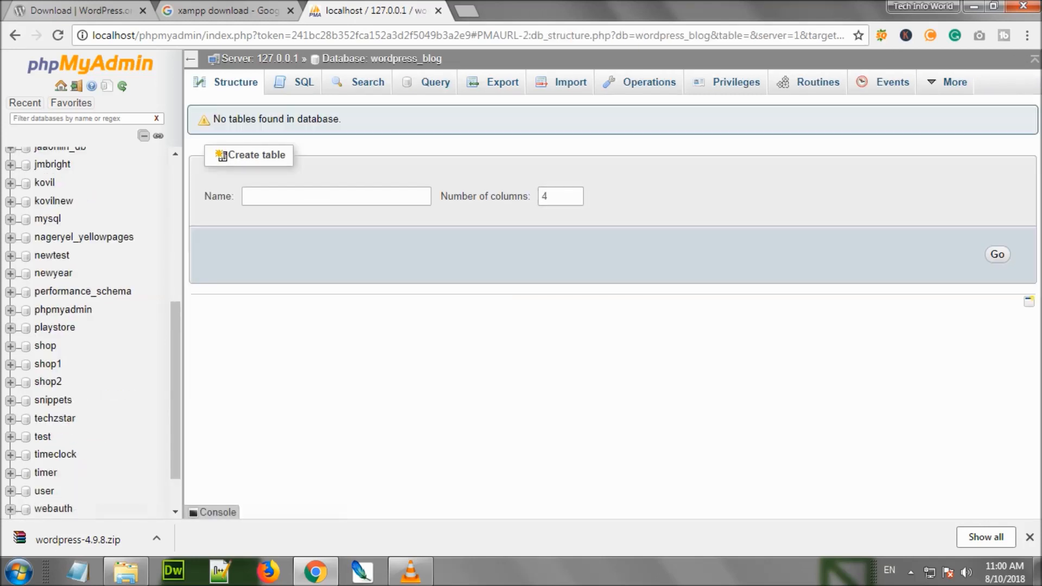
Open a new Chrome tab and refresh the wordpress-blog folder listing in Explorer
click(228, 11)
click(375, 10)
click(467, 10)
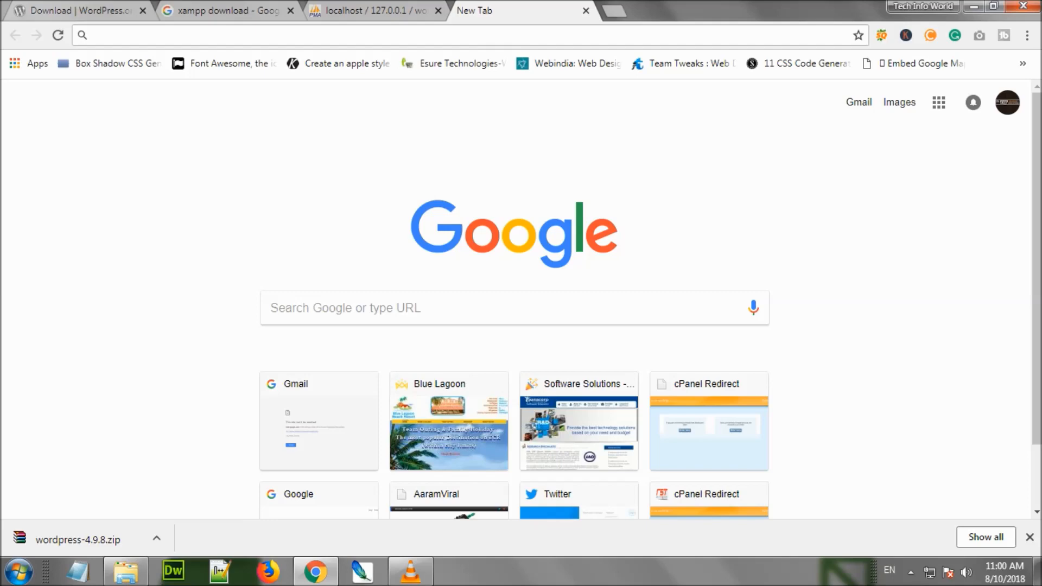
click(125, 571)
click(339, 28)
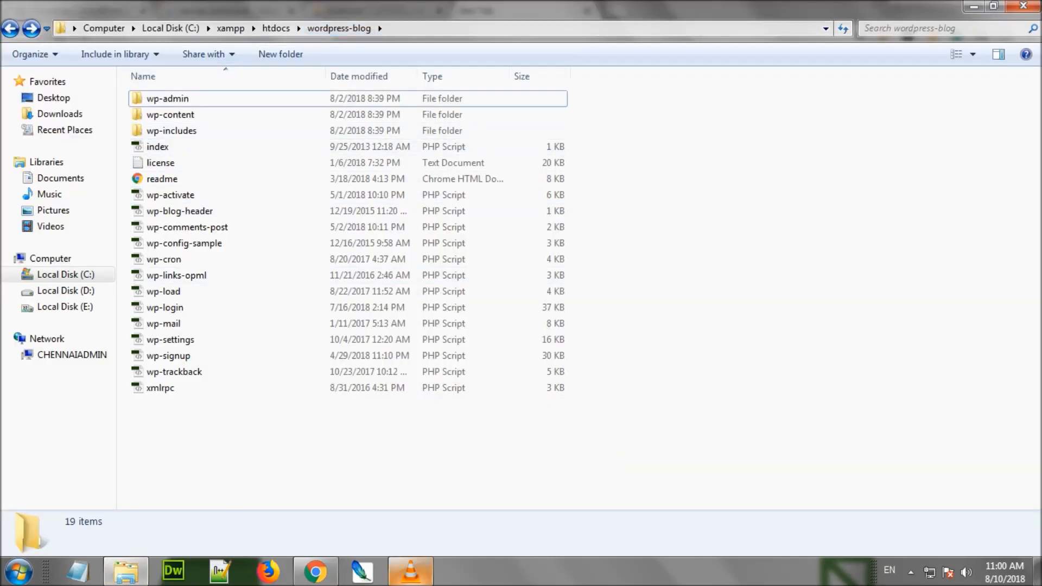
click(315, 571)
Load localhost/wordpress-blog in the new tab
text(local)
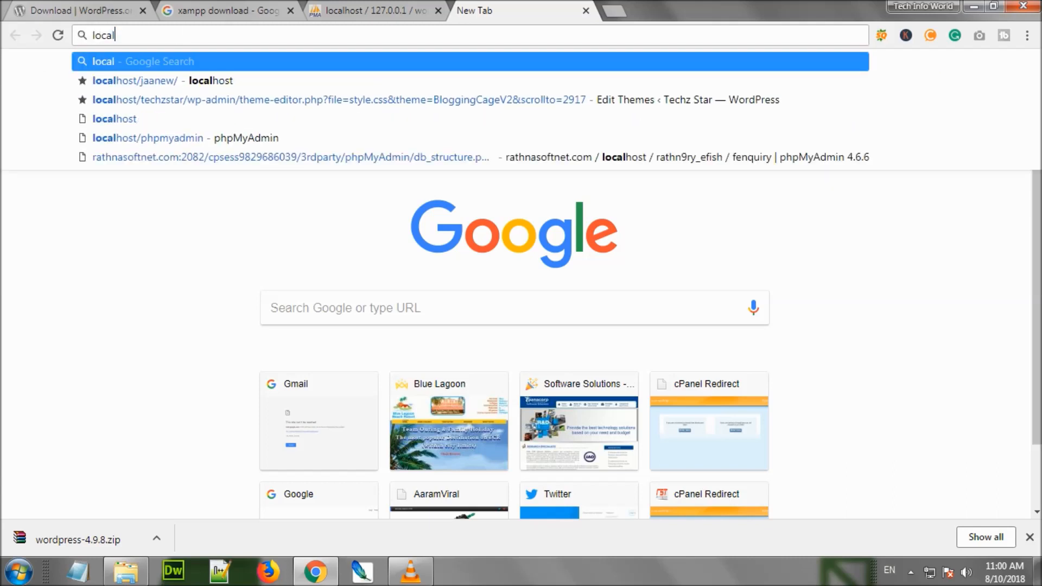
text(host/)
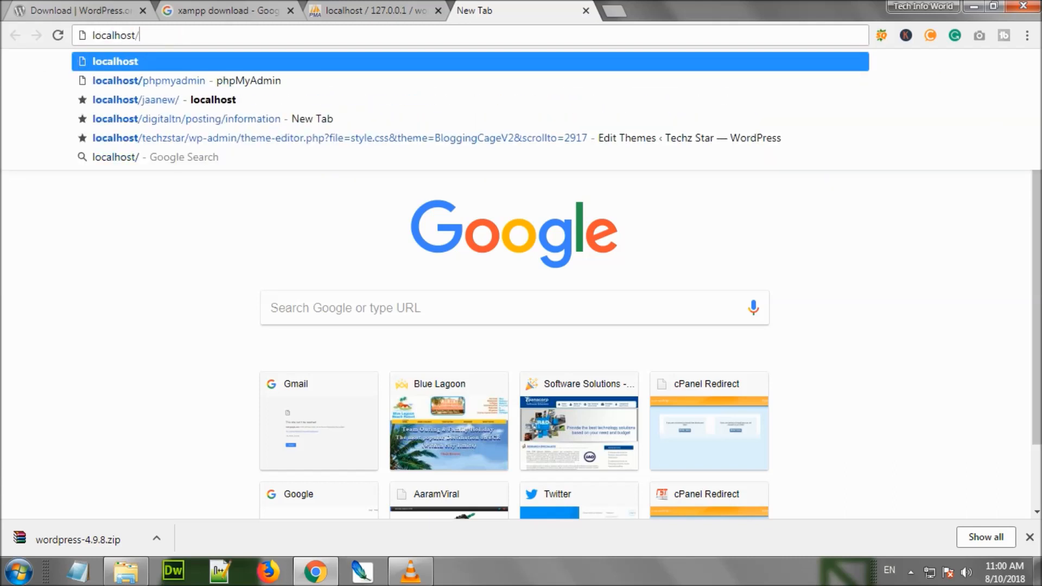
text(wordp)
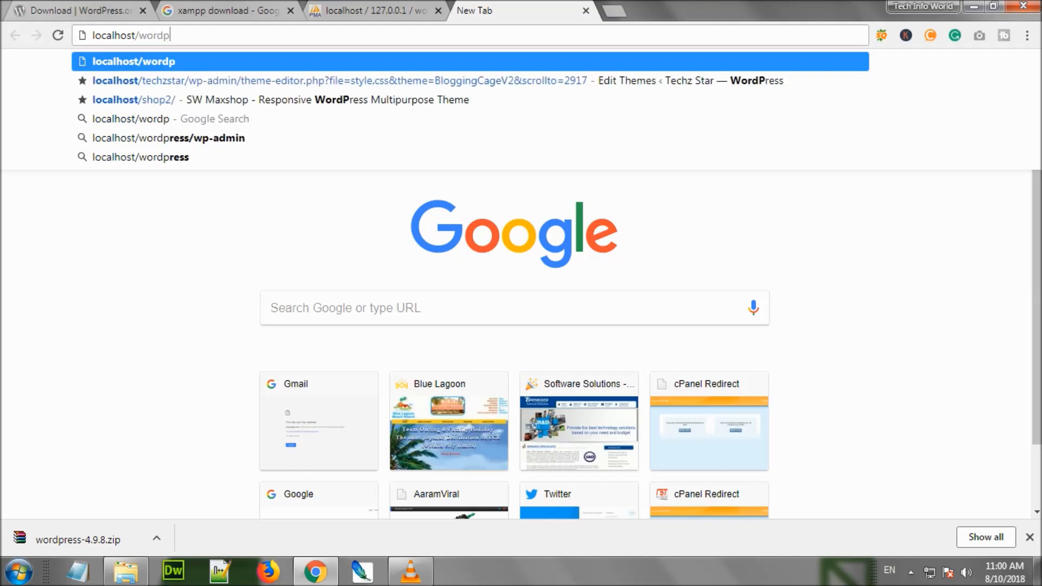
text(ress-blog)
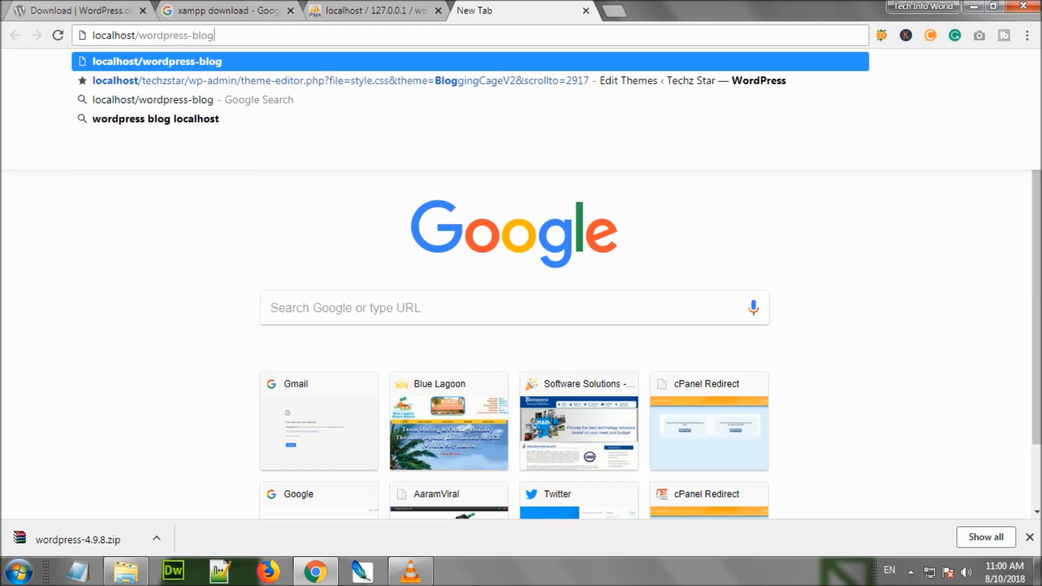
key(Return)
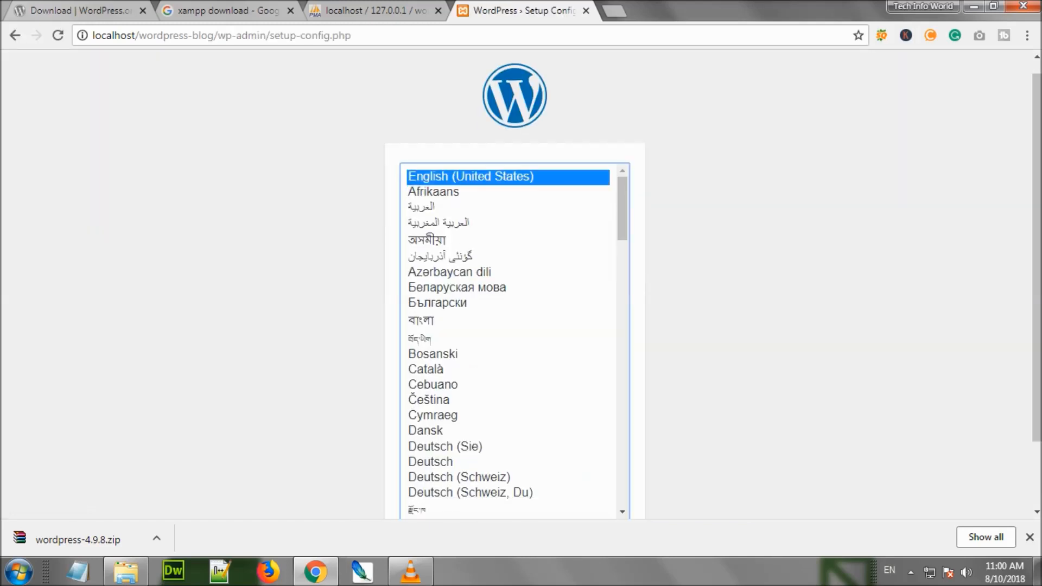
Continue setup in English (United States), dismiss the downloads bar, and proceed past the welcome screen
scroll(515, 283, down, 2)
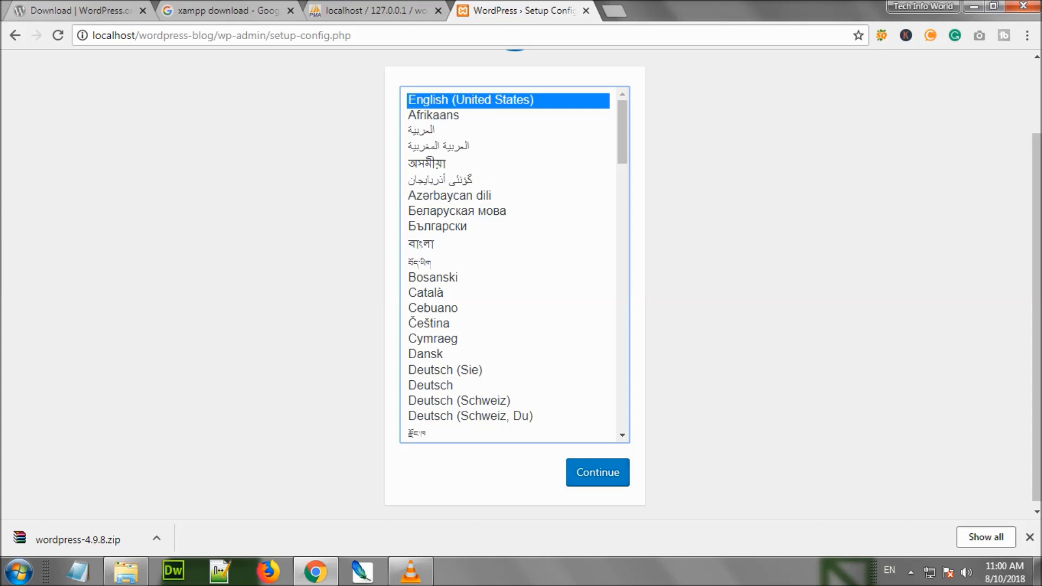
click(598, 472)
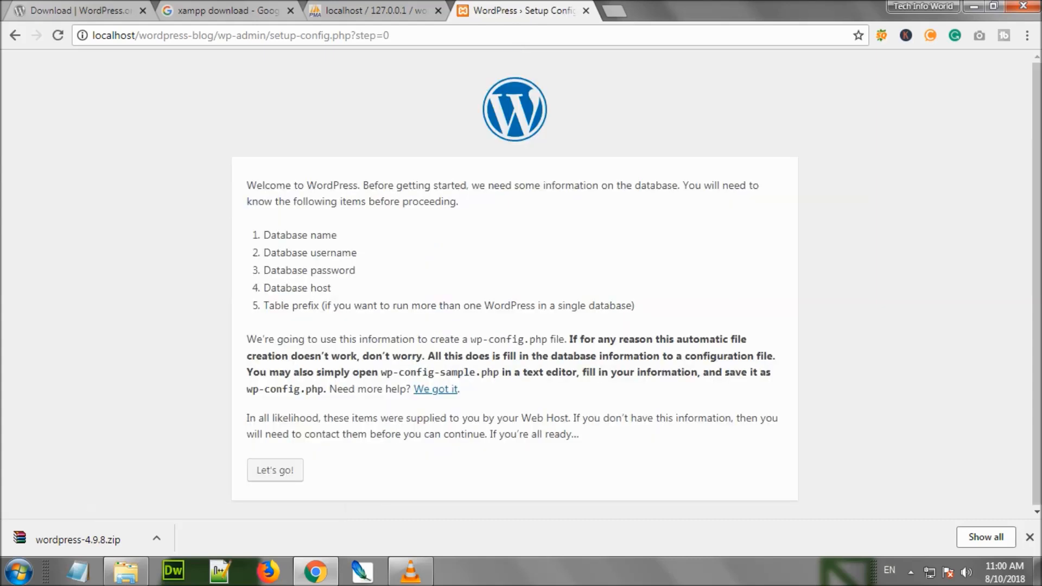
click(1029, 537)
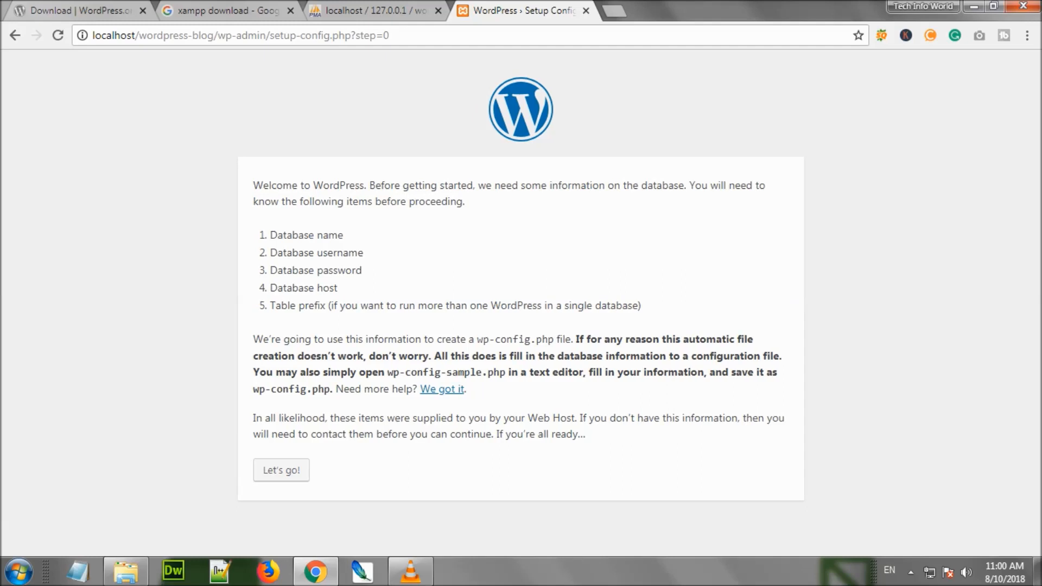
click(281, 470)
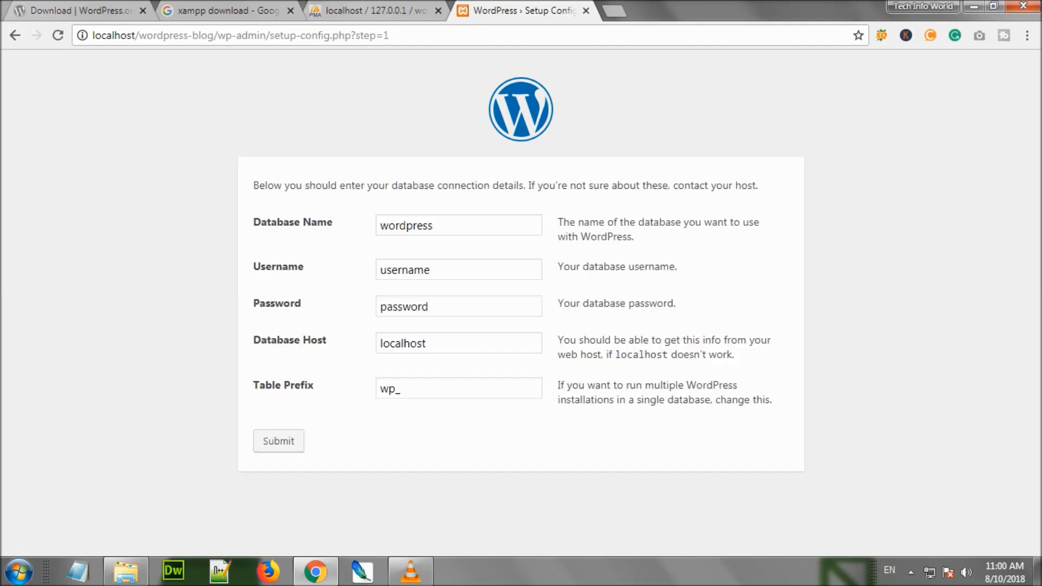
Check the wordpress_blog database name in the phpMyAdmin tab
click(362, 10)
scroll(103, 250, up, 6)
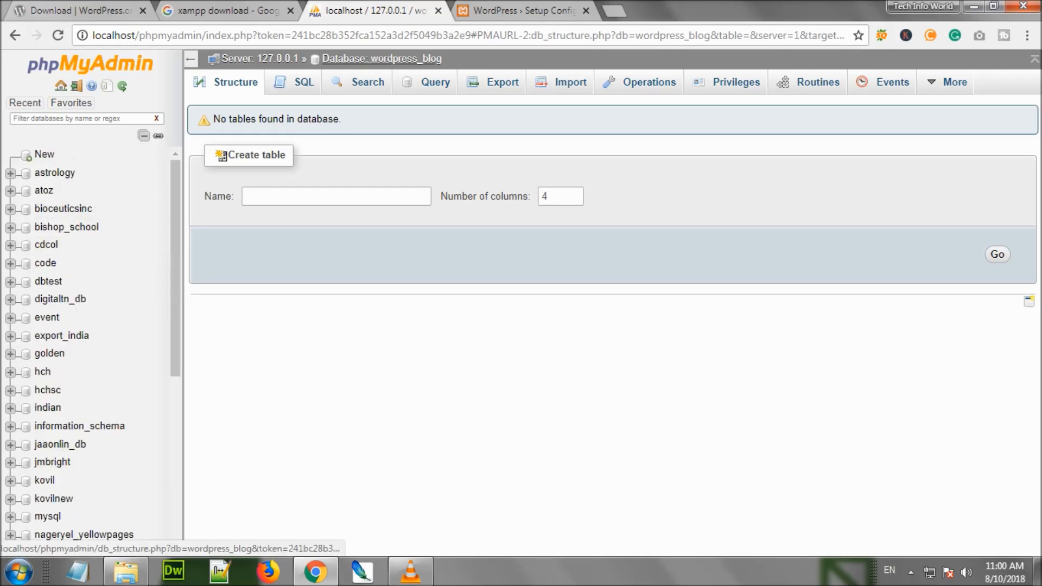
click(522, 10)
Enter database wordpress_blog, username root and an empty password, submit, and run the installation
click(438, 225)
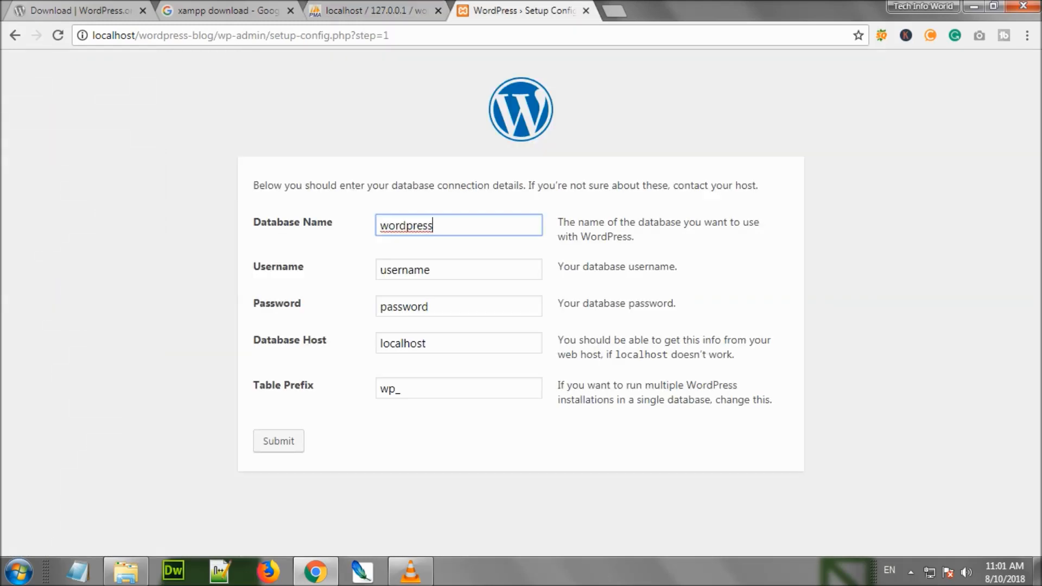
text(_blog)
key(Tab)
text(root)
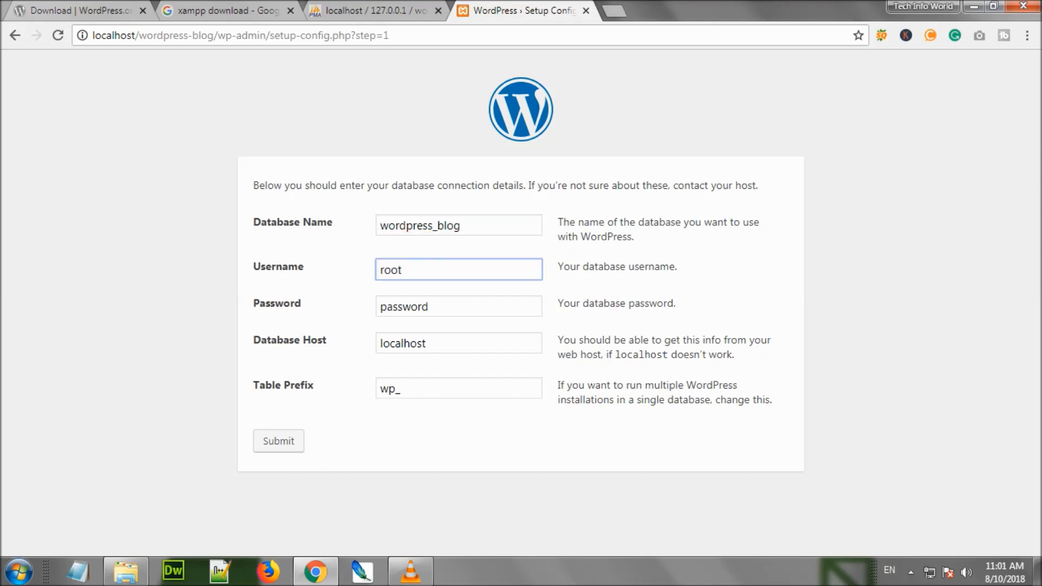
key(Tab)
key(BackSpace)
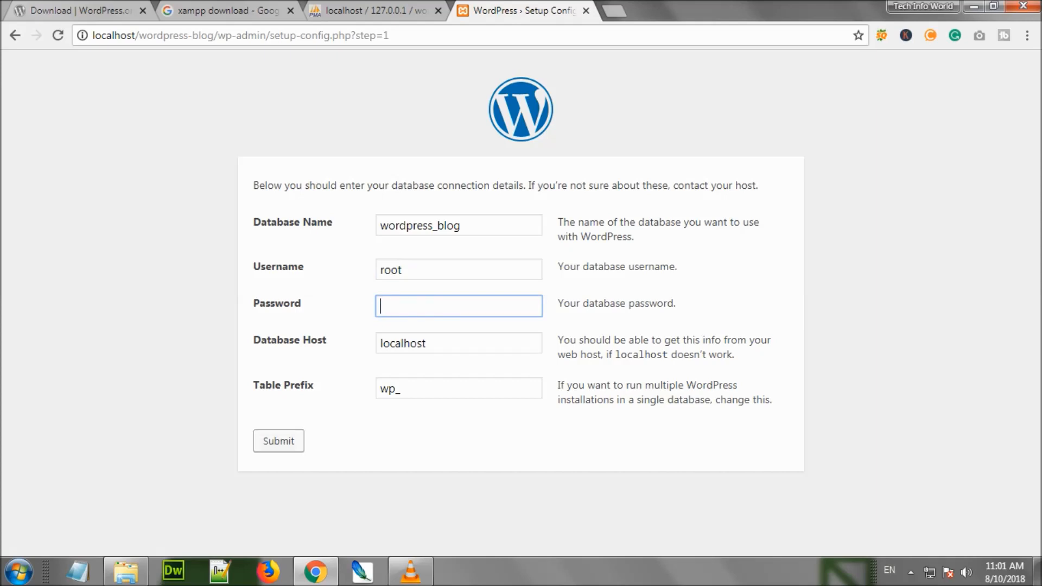
click(279, 440)
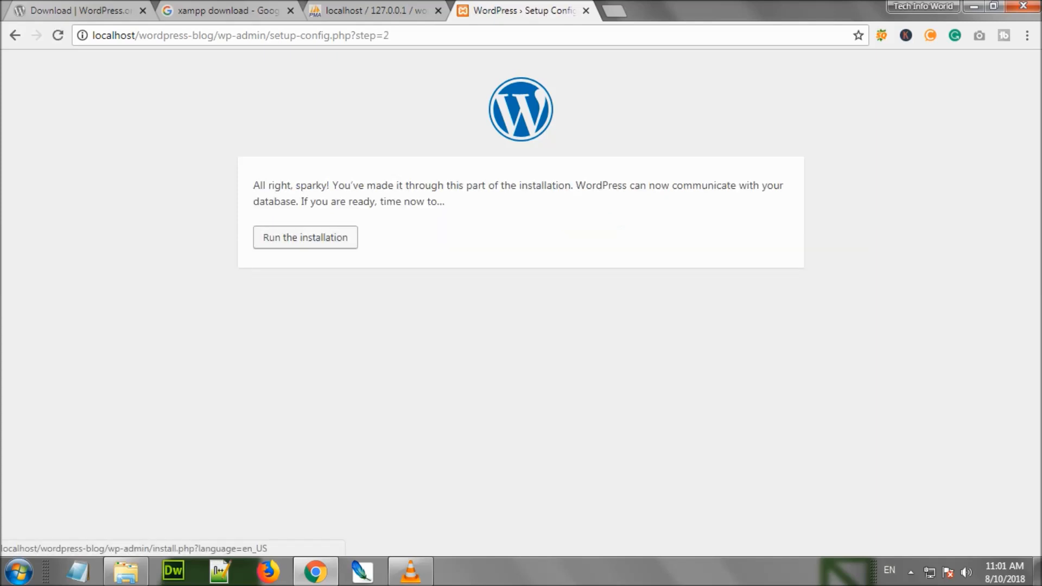
click(305, 237)
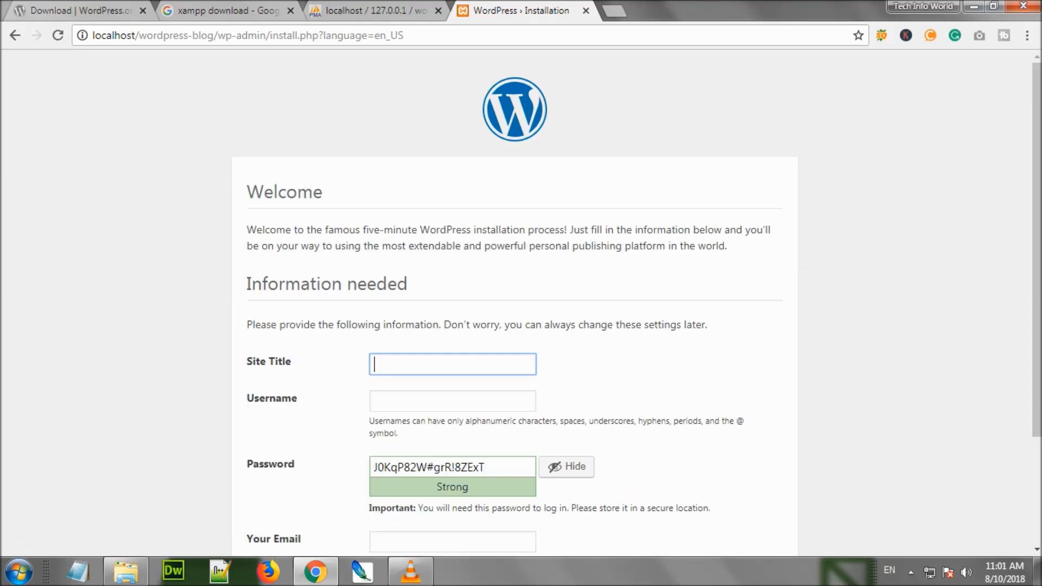
Enter site title 'Wordpress Blog', username Admin, a new weak password, and confirm its use
scroll(514, 304, down, 1)
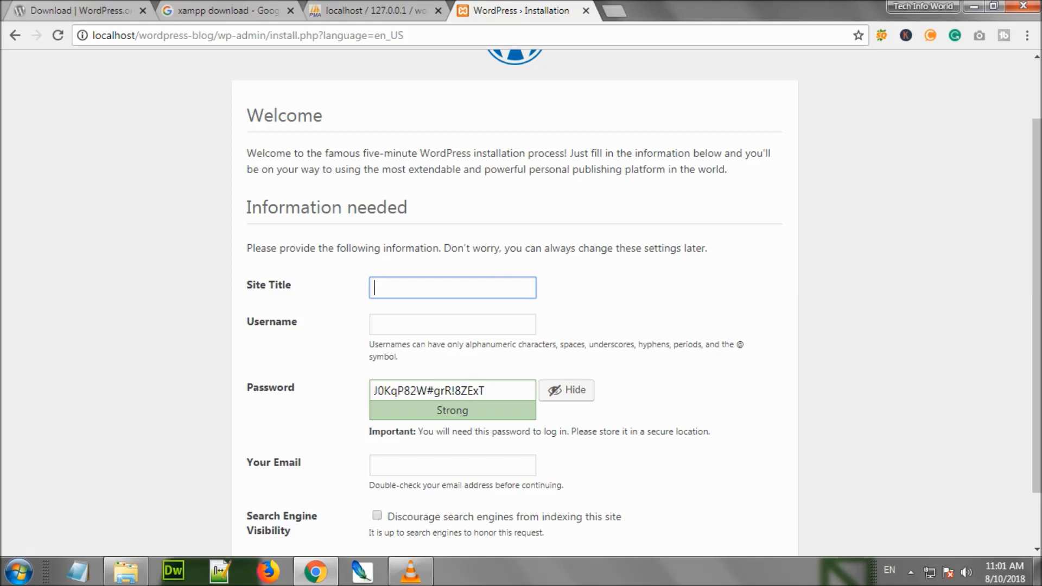
text(Wordpress Blog)
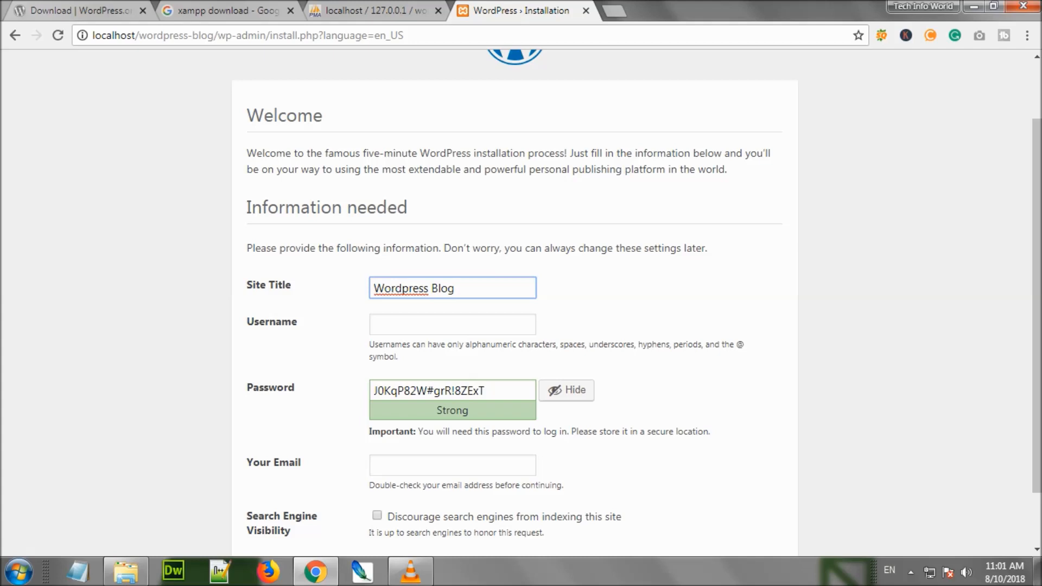
key(Tab)
text(Admin)
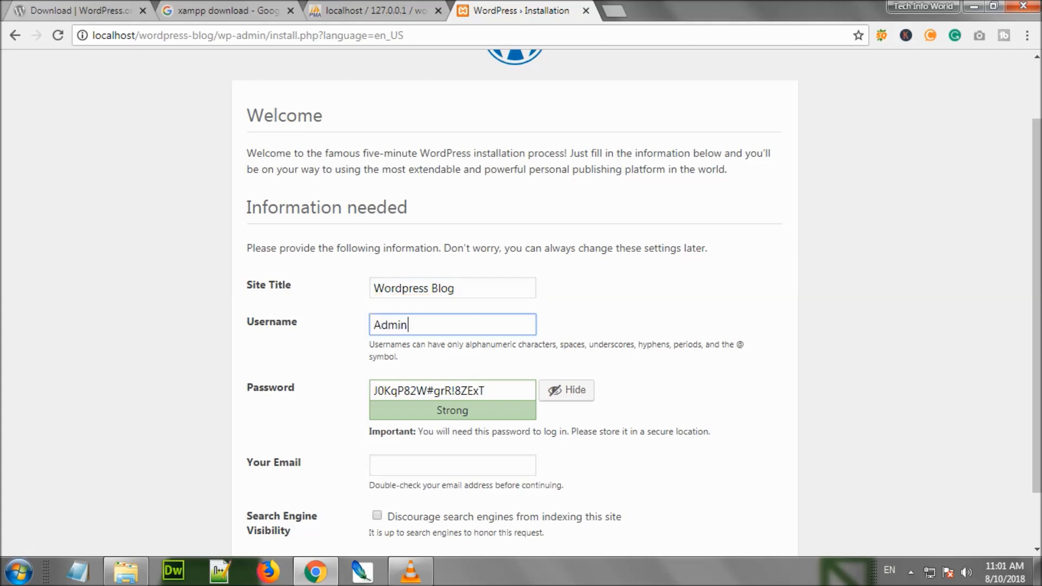
key(Tab)
key(BackSpace)
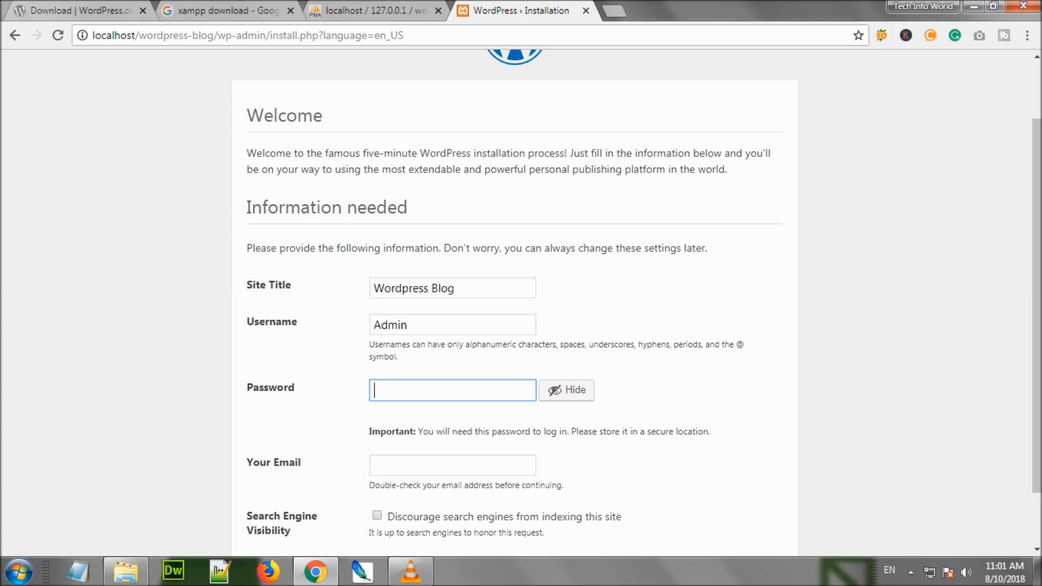
text(Ad)
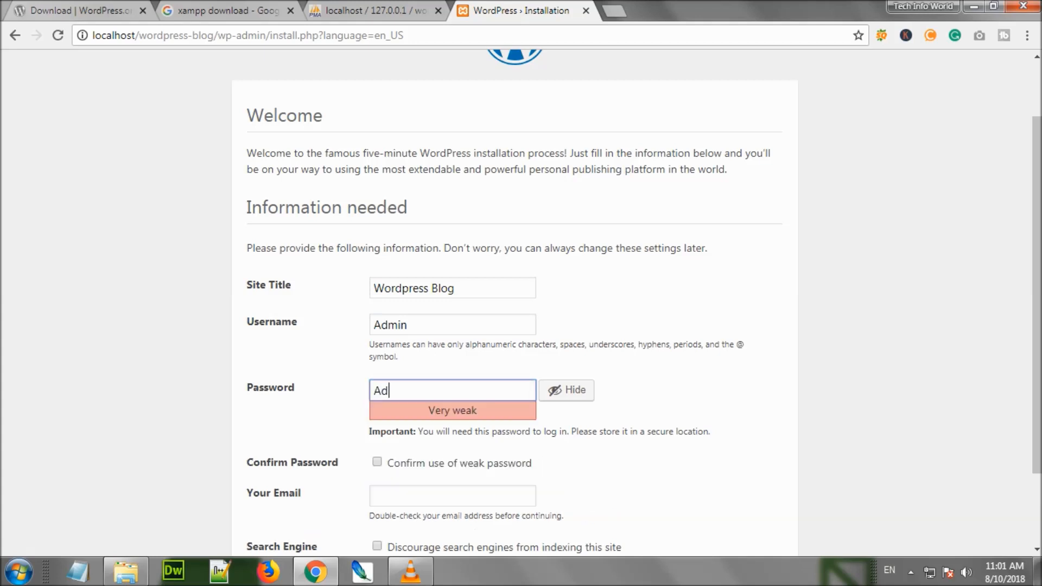
text(min@12345)
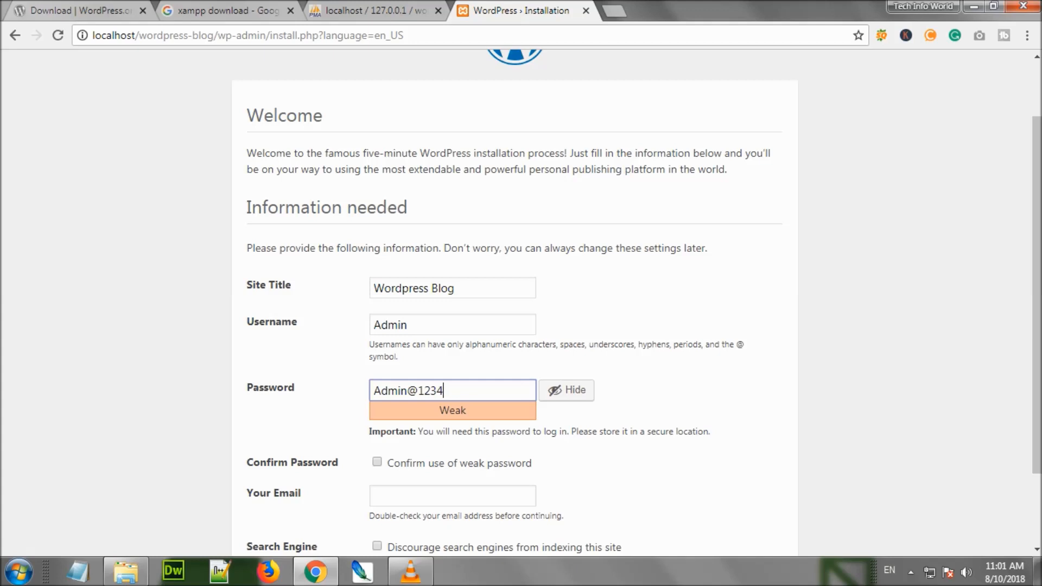
key(Tab)
click(377, 462)
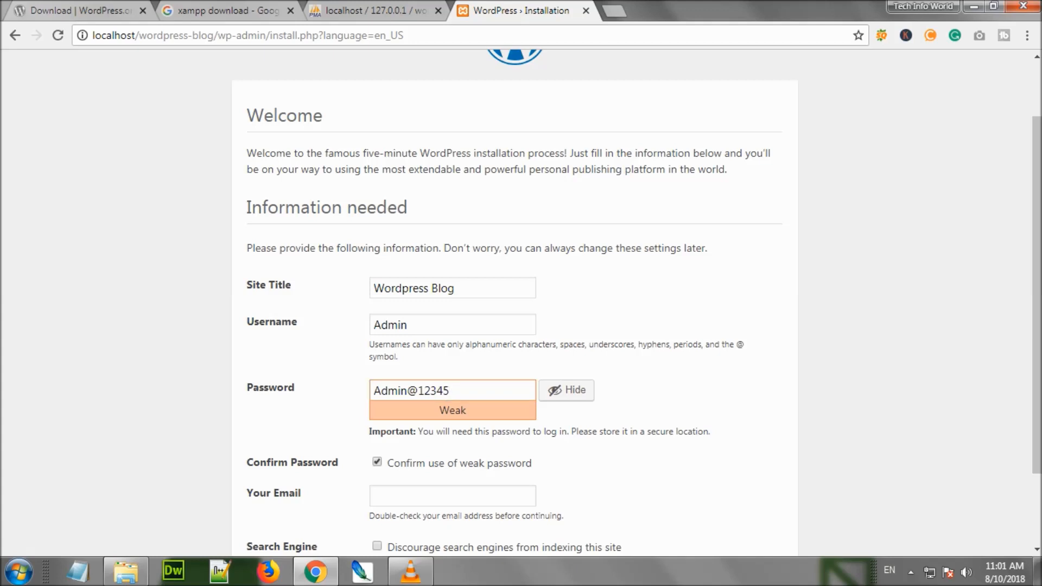
Fill in the admin e-mail address and install WordPress
scroll(452, 434, down, 2)
click(452, 398)
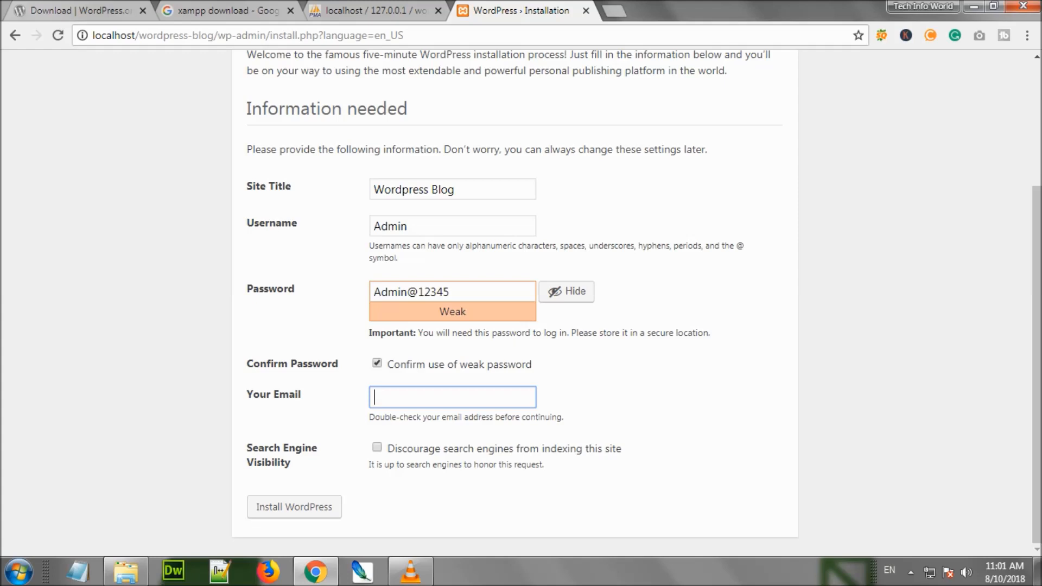
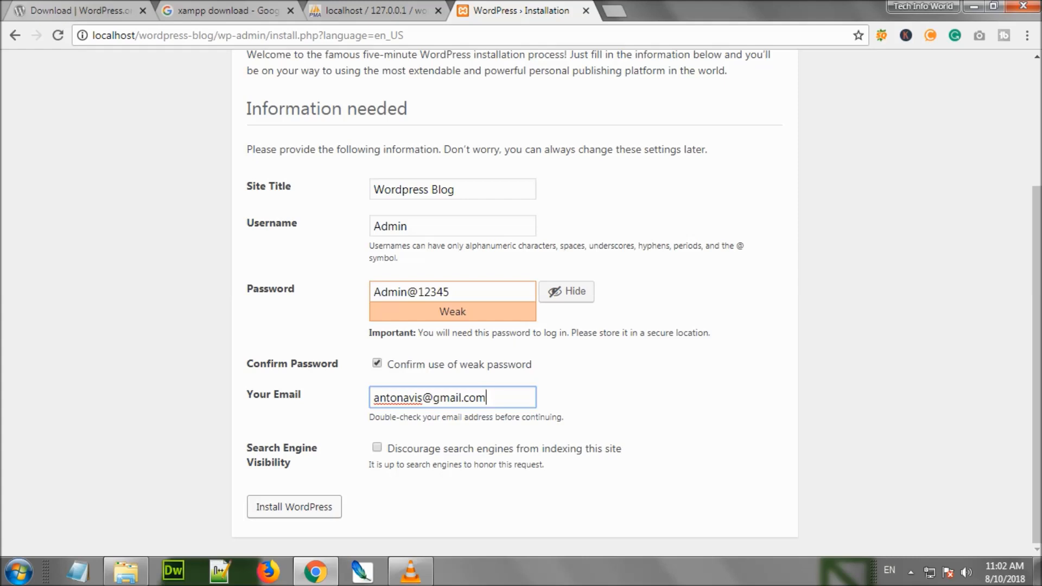
click(294, 507)
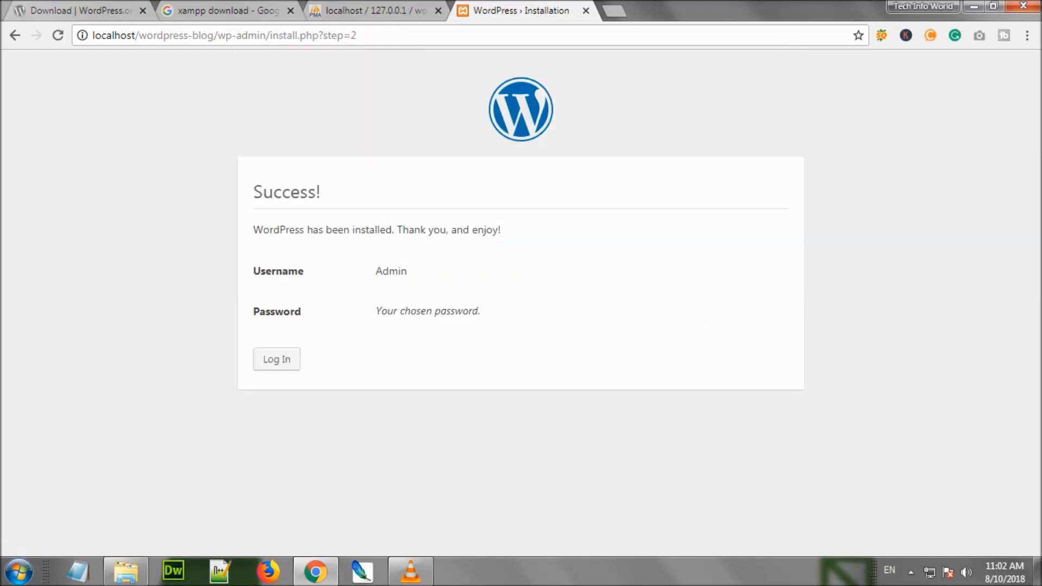
Log in with username Admin and the account password, re-entering the password after the failed first attempt
click(276, 359)
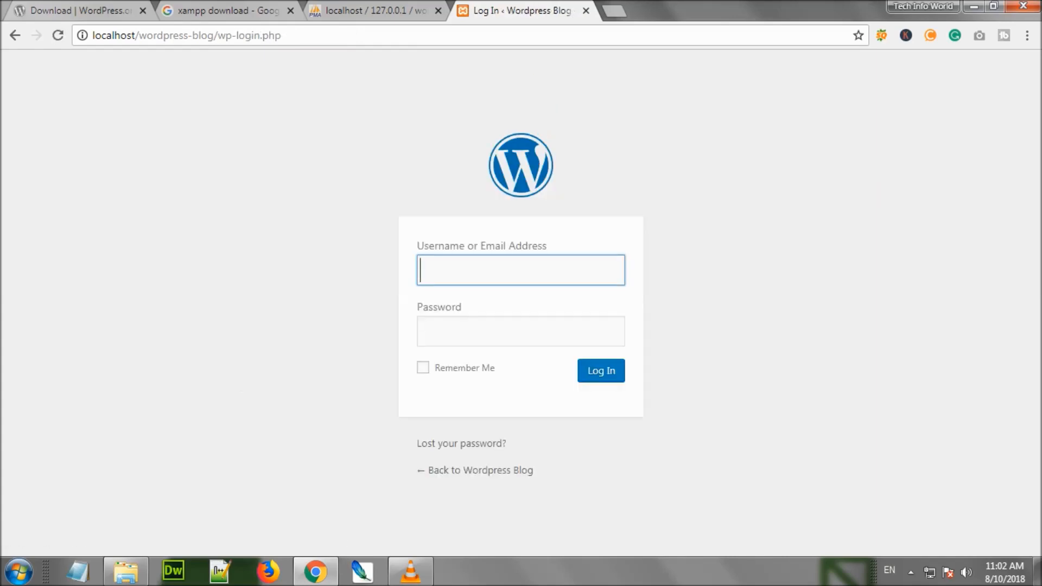
text(Admin)
key(Tab)
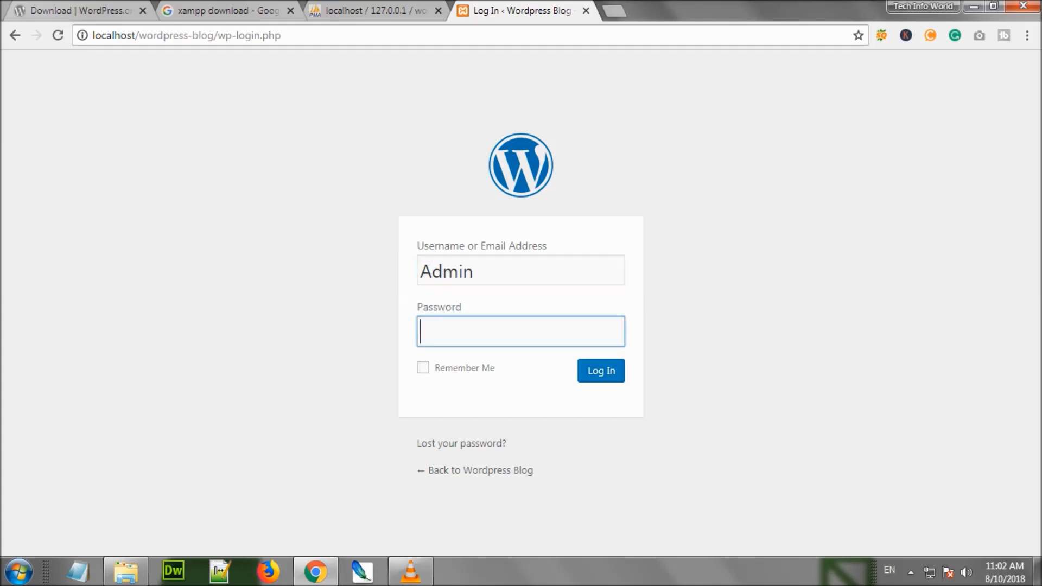
text(••••••••••••)
key(Return)
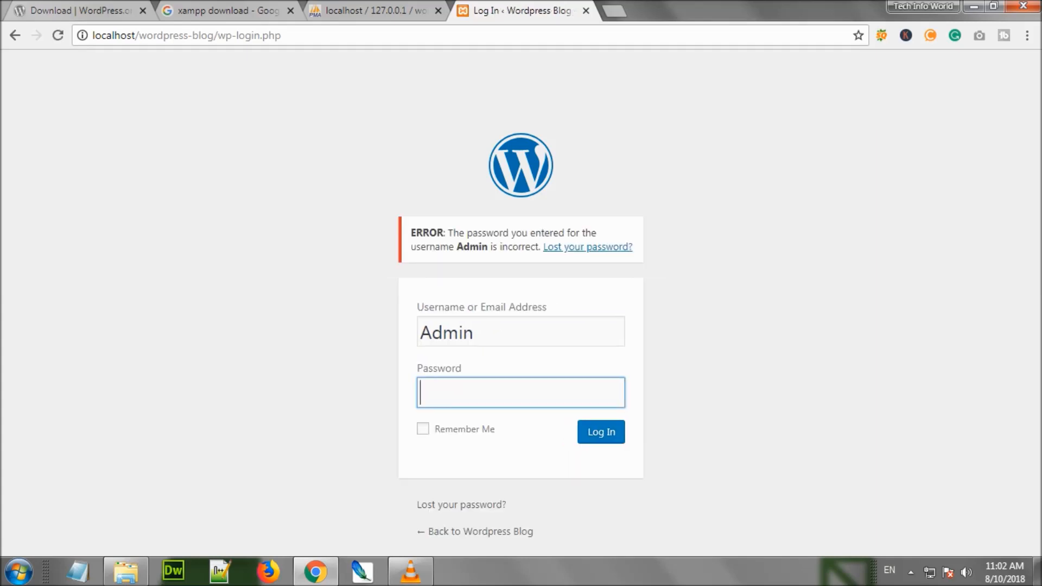
text(•••••••••••)
key(Return)
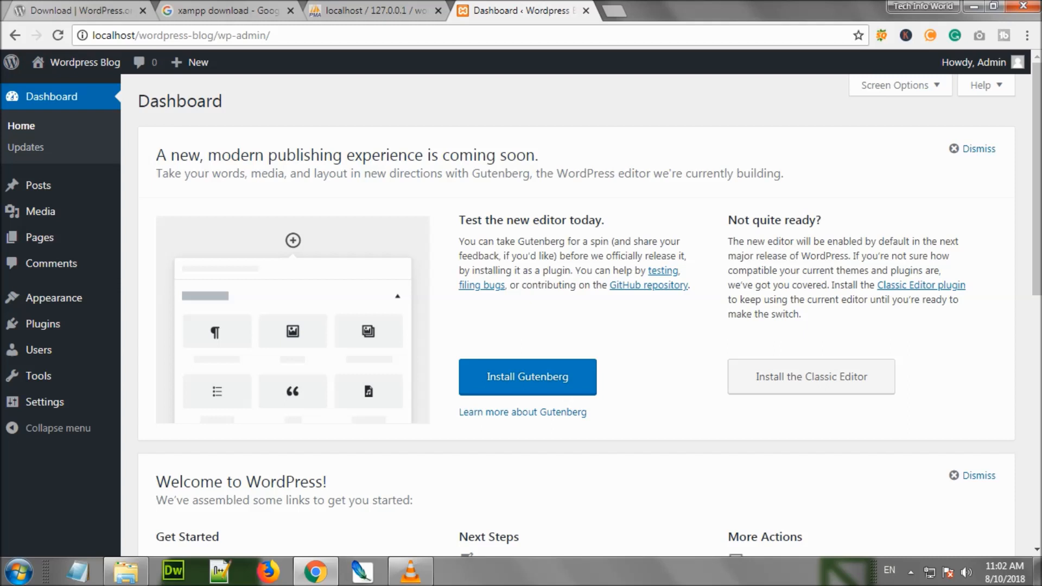
Dismiss the Gutenberg announcement panel and open the live Wordpress Blog site in a new tab
click(973, 149)
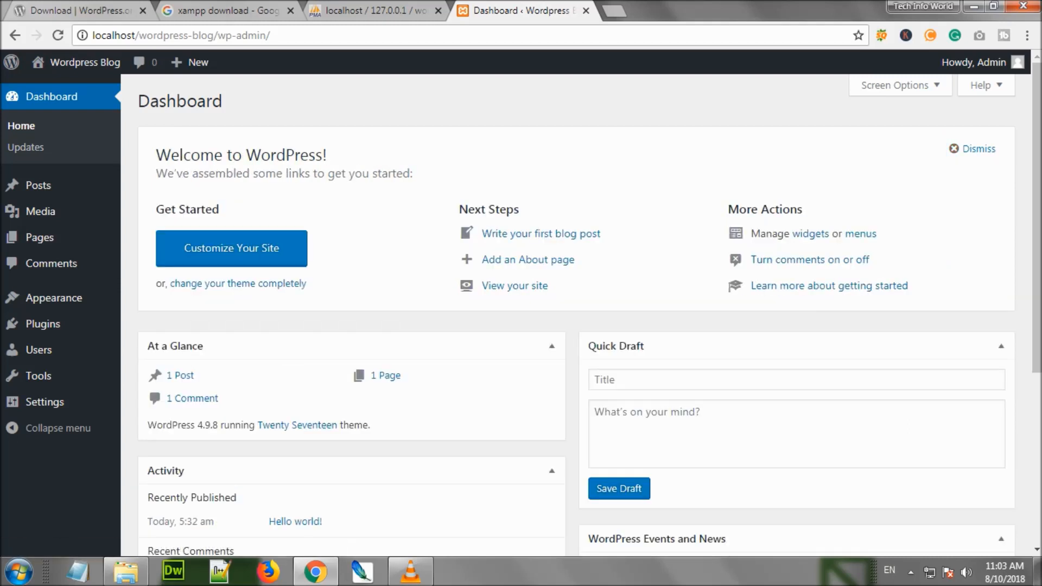
mouse_move(84, 62)
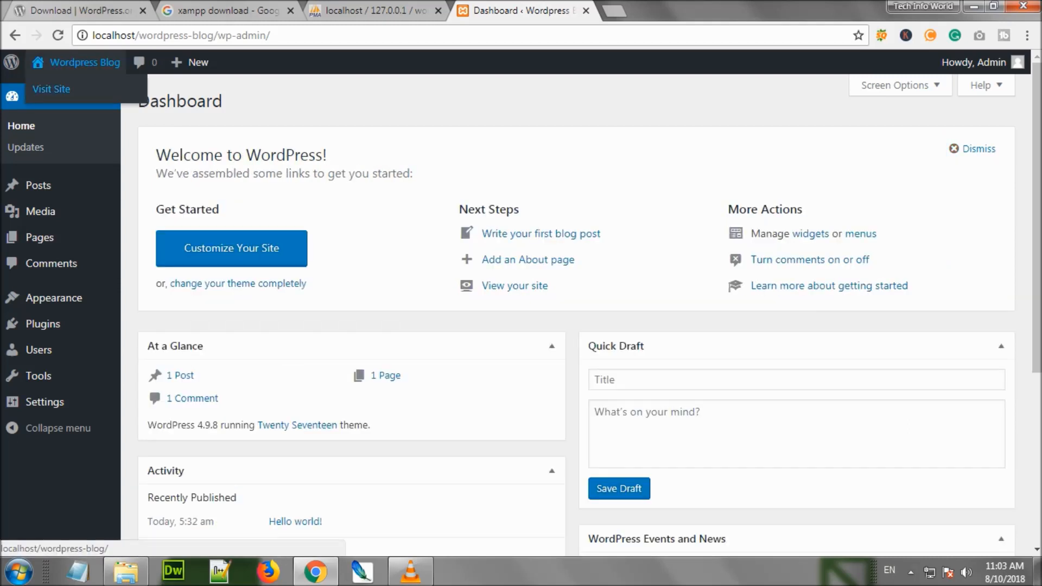
middle_click(52, 89)
Look over the blog's front page with the Hello world! post, then return to the Dashboard
click(659, 11)
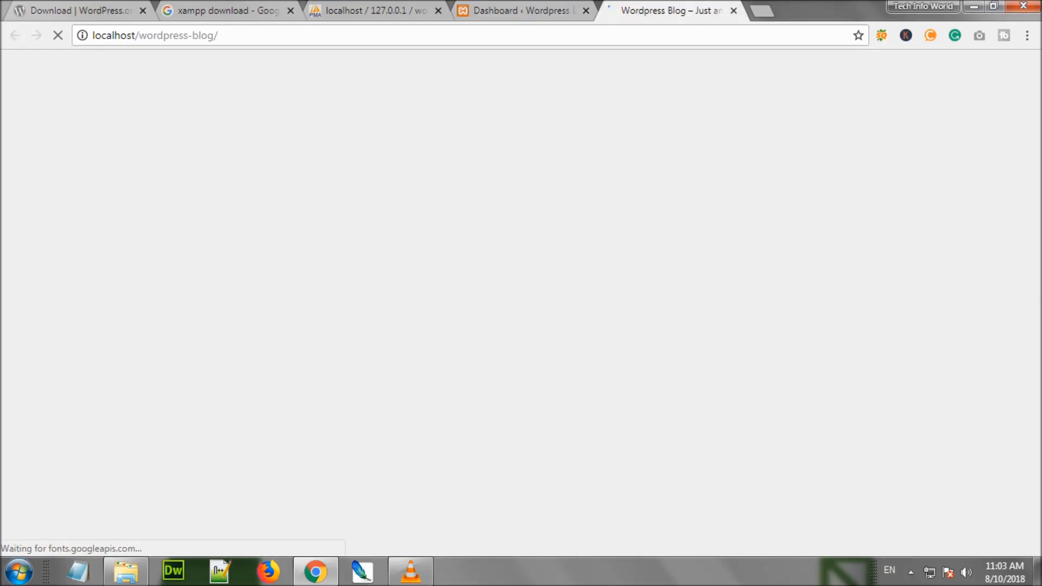
scroll(521, 304, down, 8)
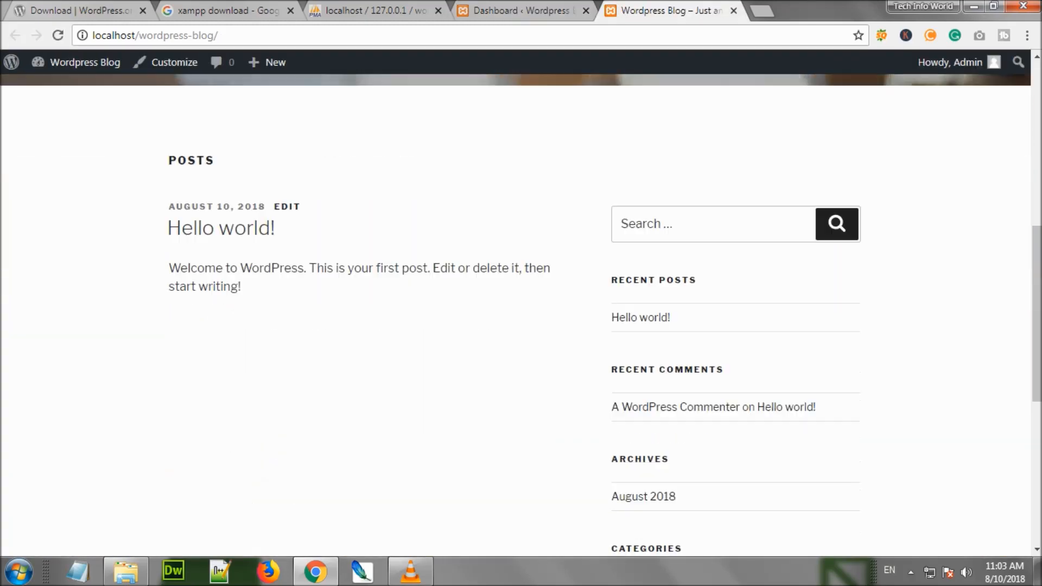
scroll(521, 304, down, 7)
scroll(521, 304, up, 15)
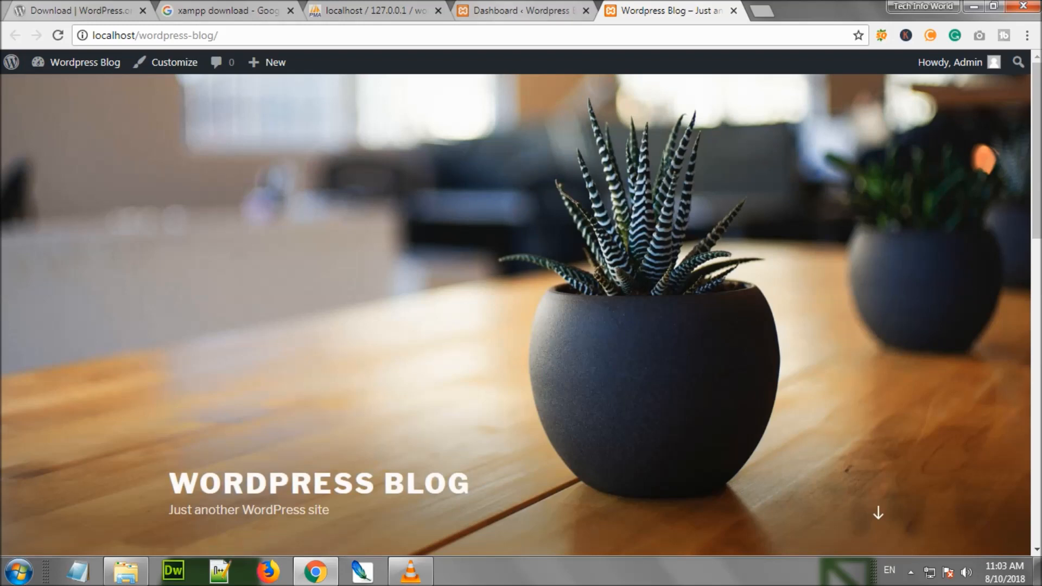
click(521, 11)
Open the Admin user's profile page from the Howdy, Admin menu and review its settings
mouse_move(44, 403)
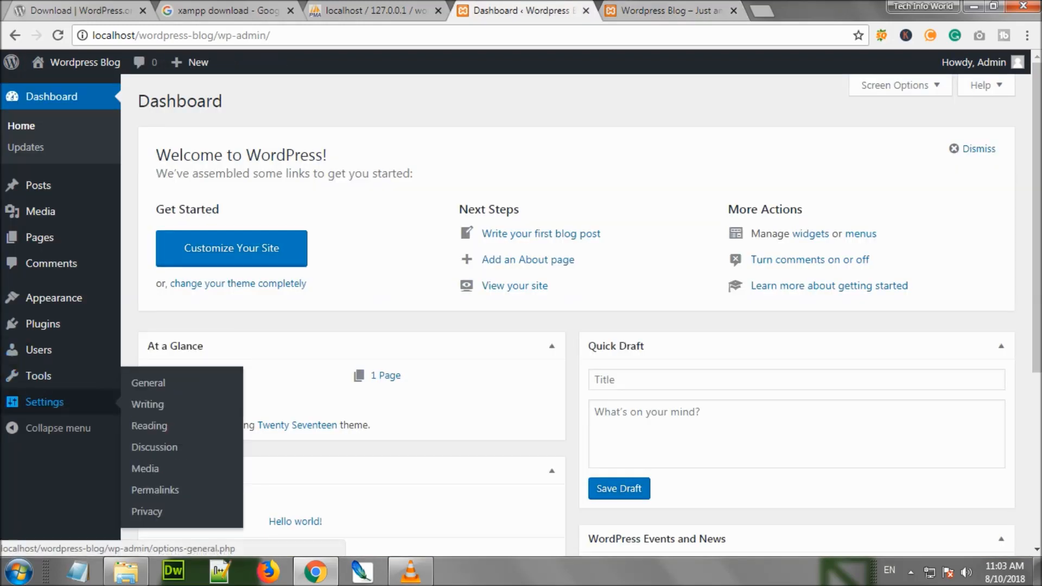
mouse_move(53, 298)
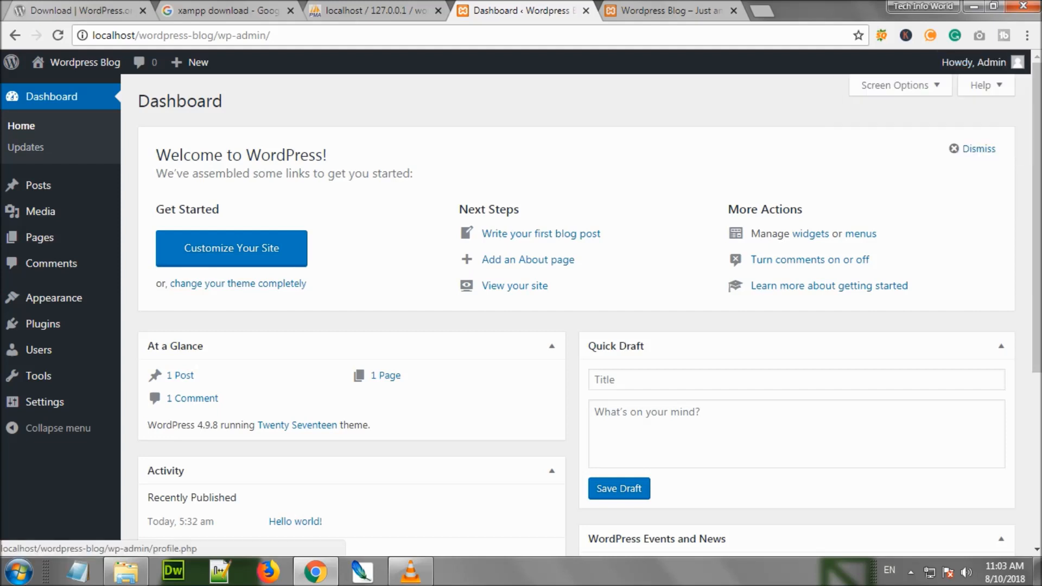
mouse_move(975, 63)
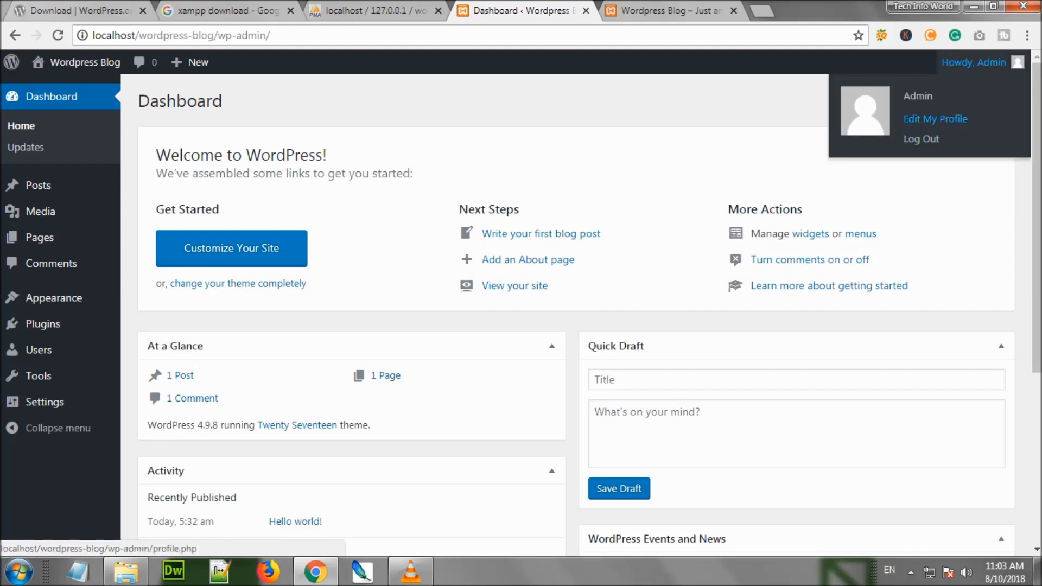
click(935, 119)
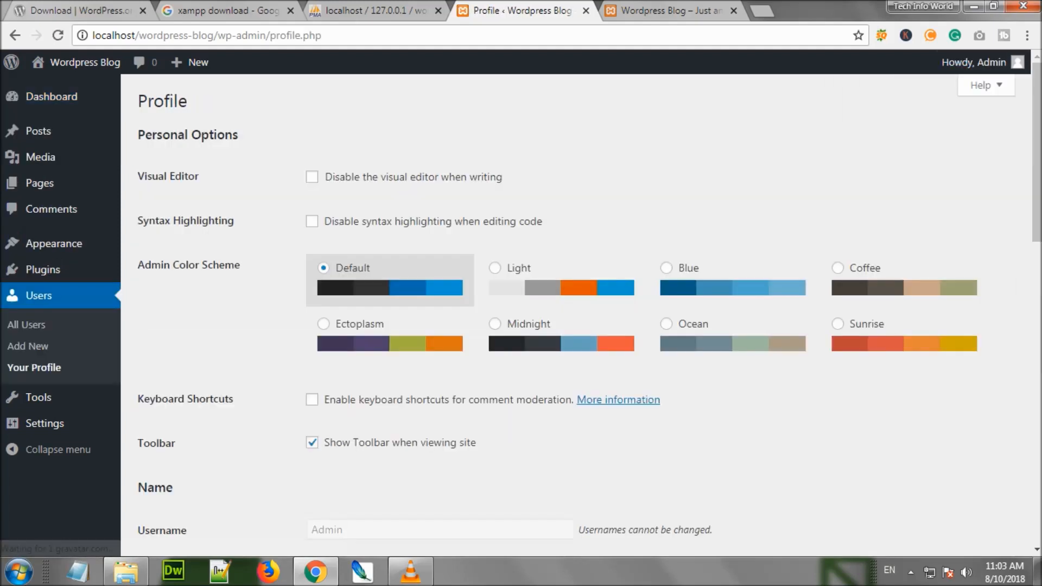
scroll(575, 315, down, 5)
scroll(576, 315, down, 10)
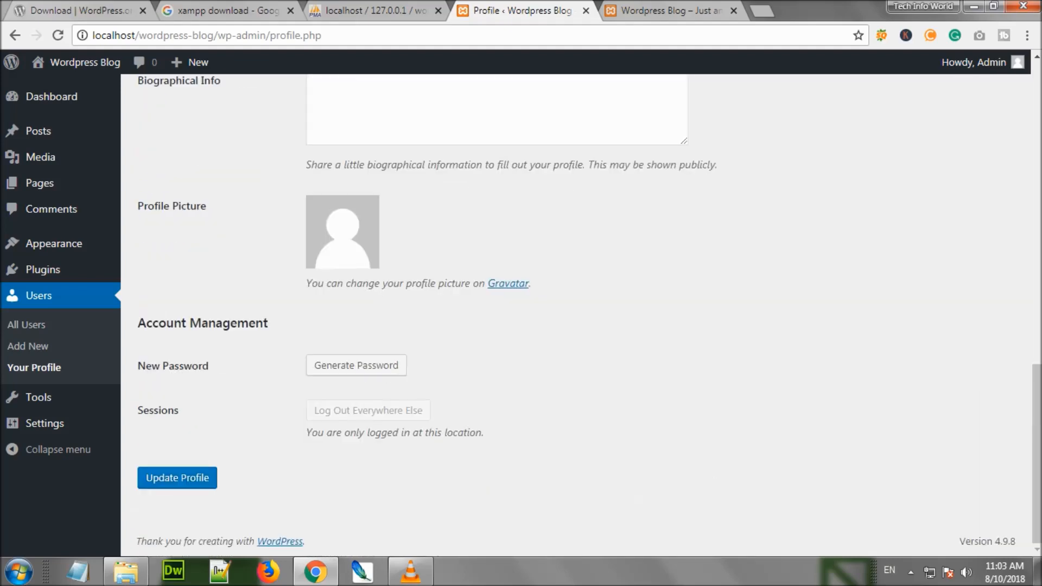
scroll(575, 314, up, 14)
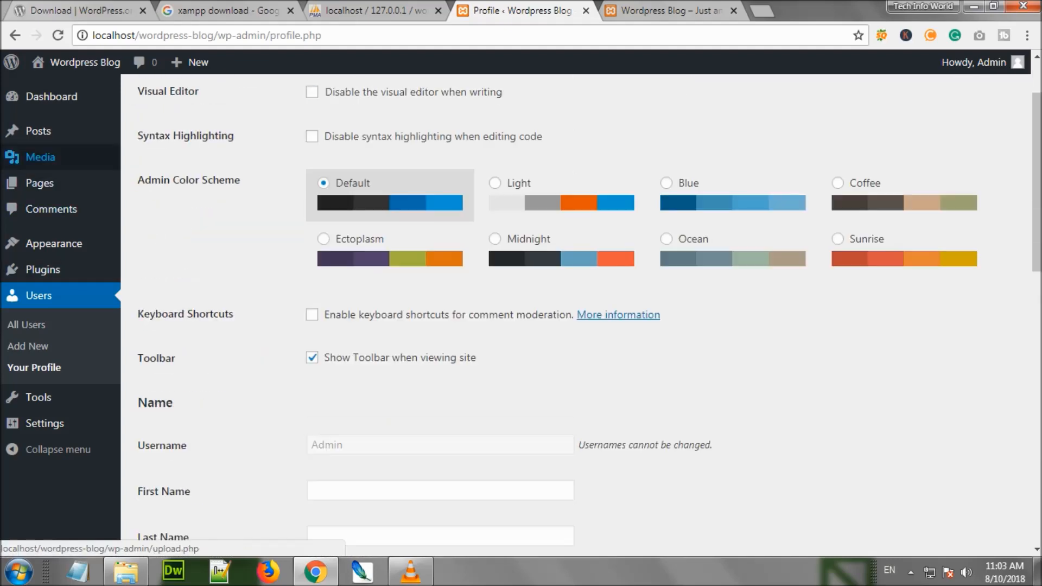
Show the Posts list containing the published Hello world! post
click(38, 131)
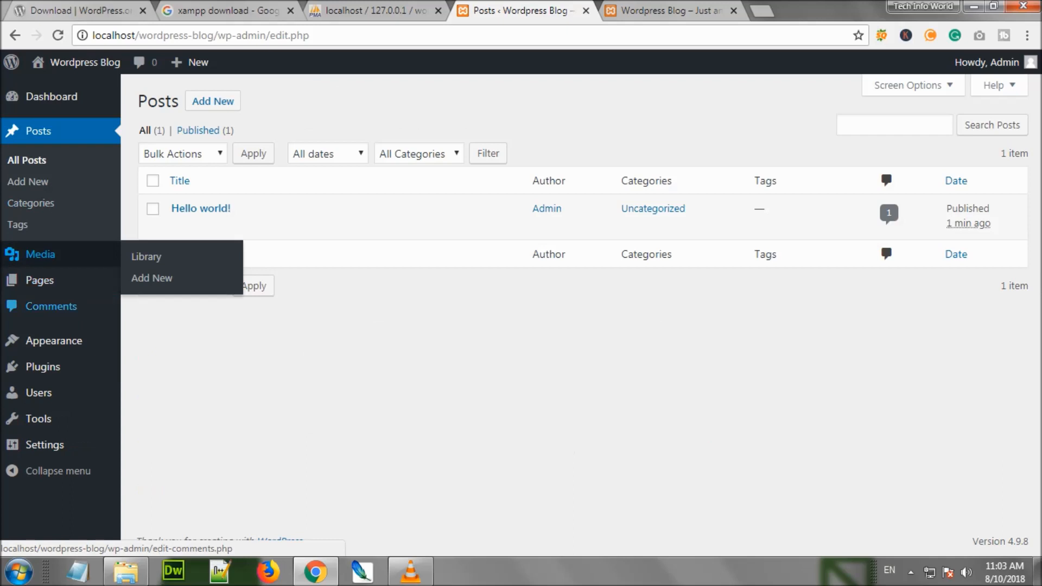
mouse_move(54, 340)
mouse_move(44, 444)
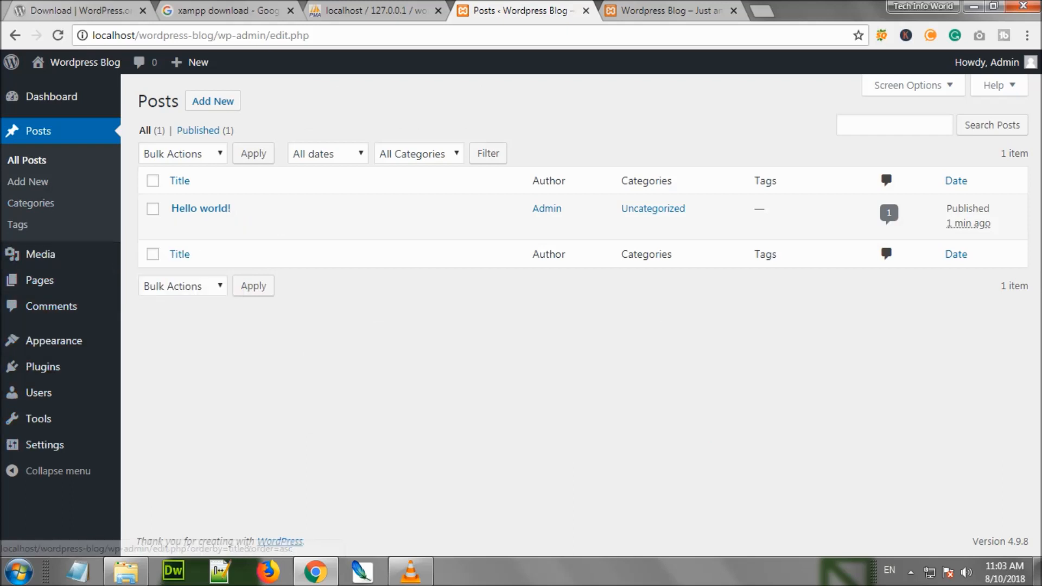
mouse_move(987, 62)
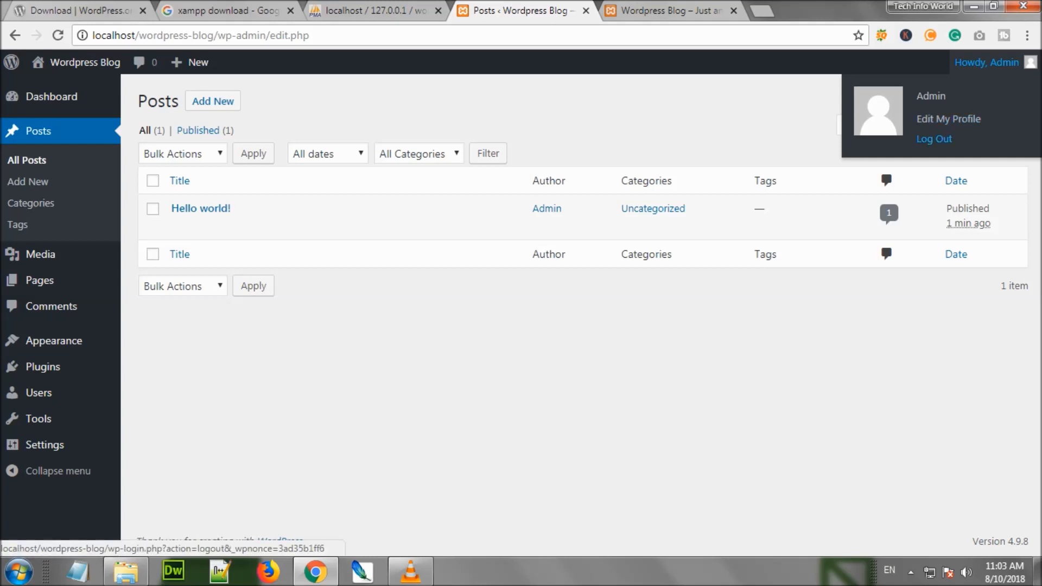
Log out of the Admin account and remove the loggedout parameter from the login page address
click(934, 139)
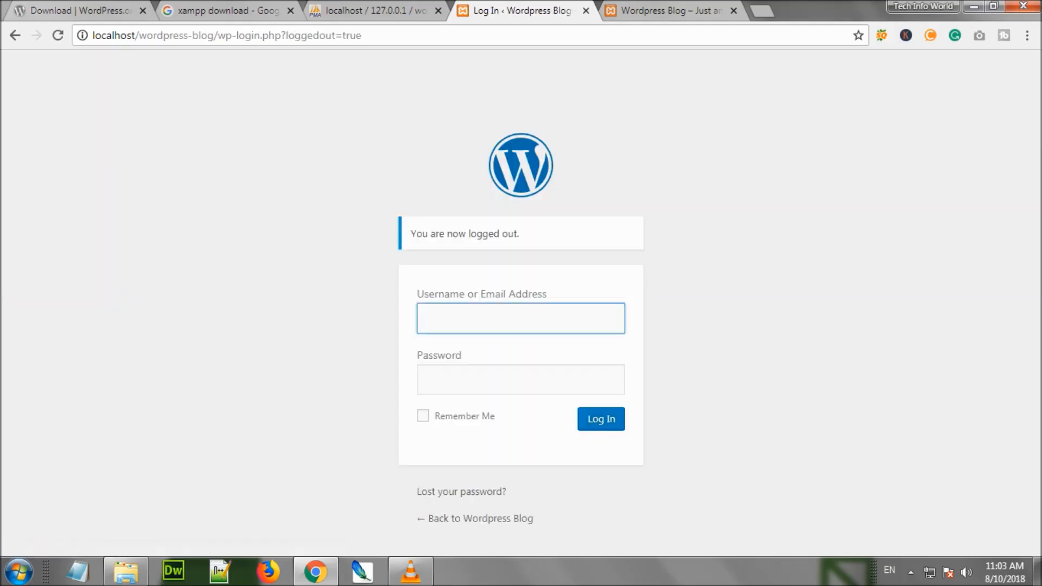
drag(281, 36, 362, 35)
key(BackSpace)
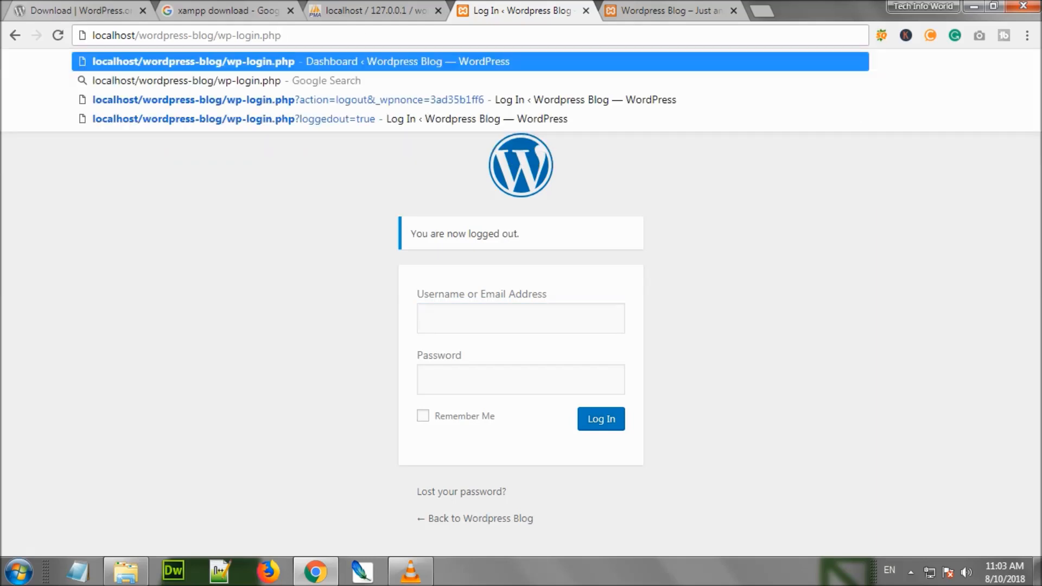
drag(282, 36, 91, 36)
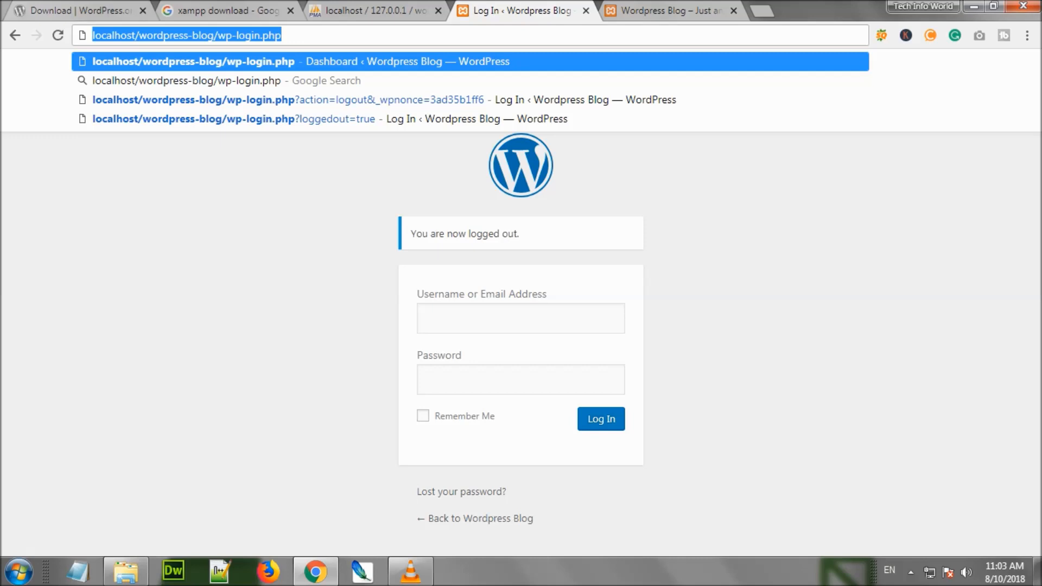
Log back in with username Admin and the account password to reach the Dashboard
click(521, 318)
text(Admin)
key(Tab)
text(admin123456)
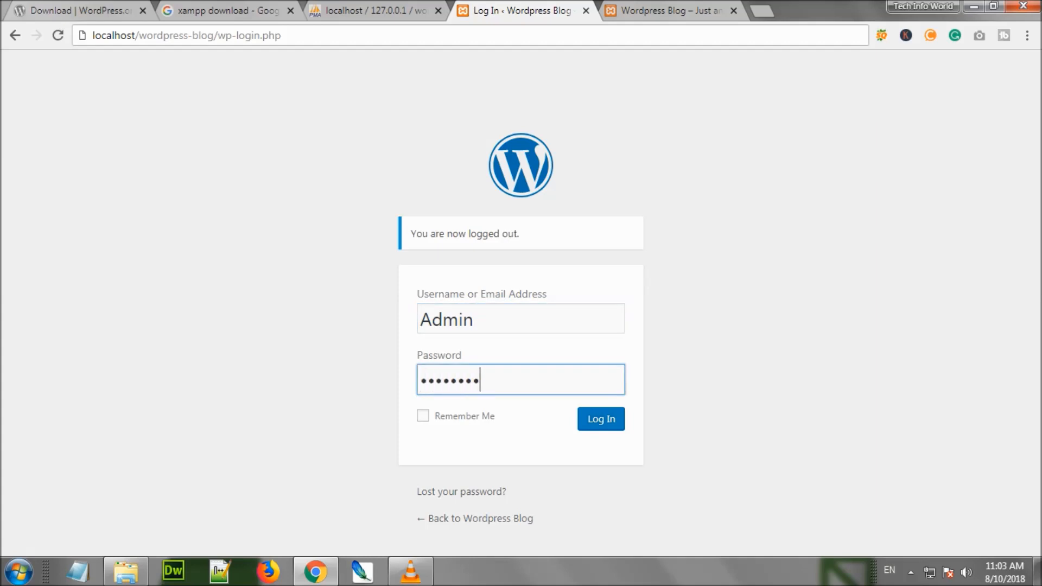
click(601, 418)
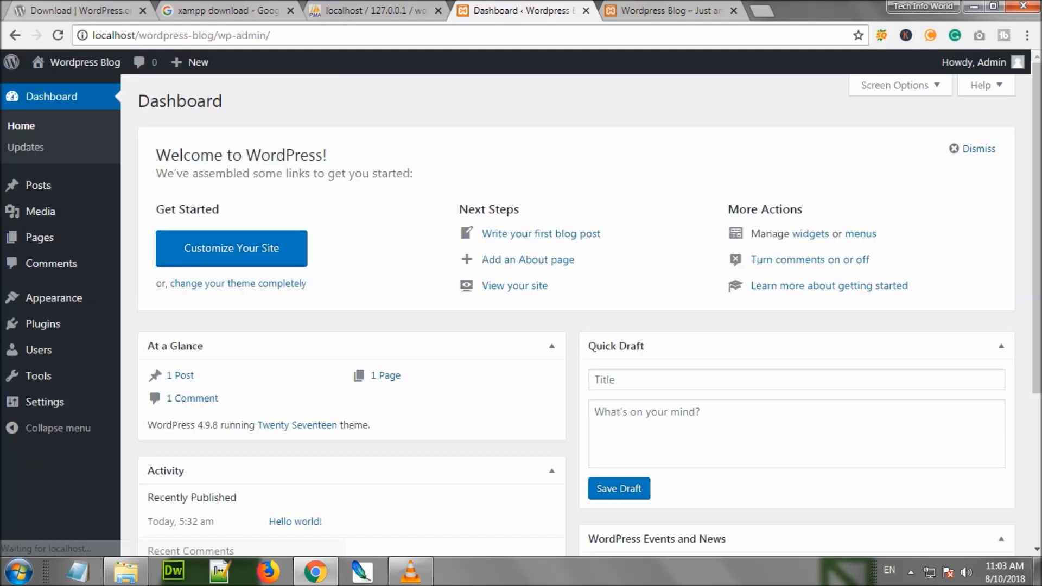